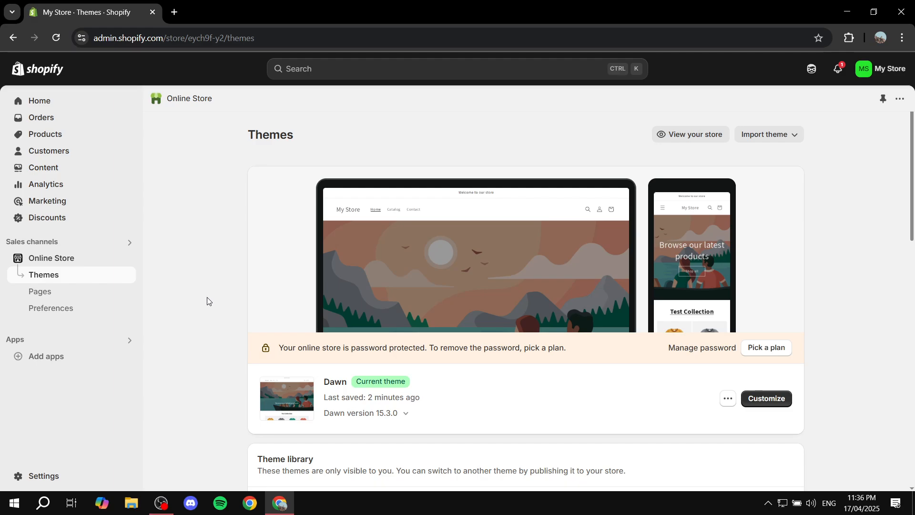
Preview the online store, look over its home page down to the footer, and close the preview
mouse_move(113, 258)
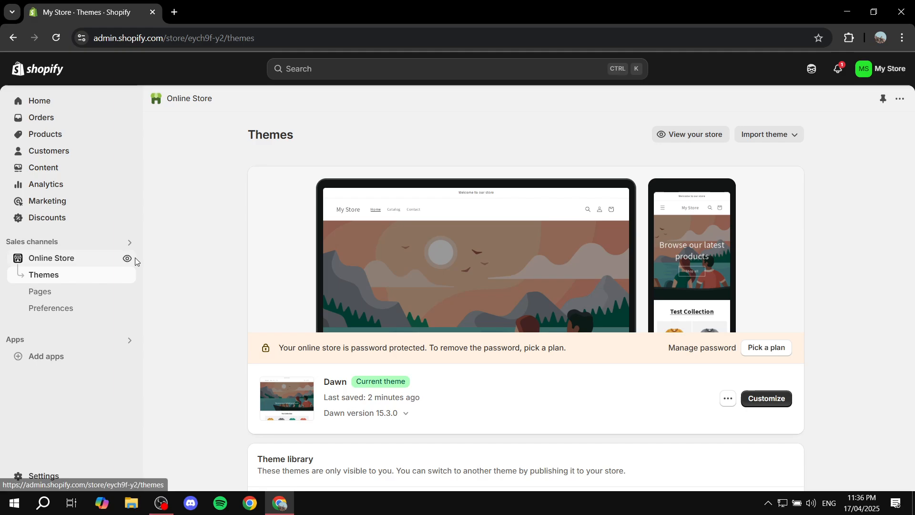
click(127, 259)
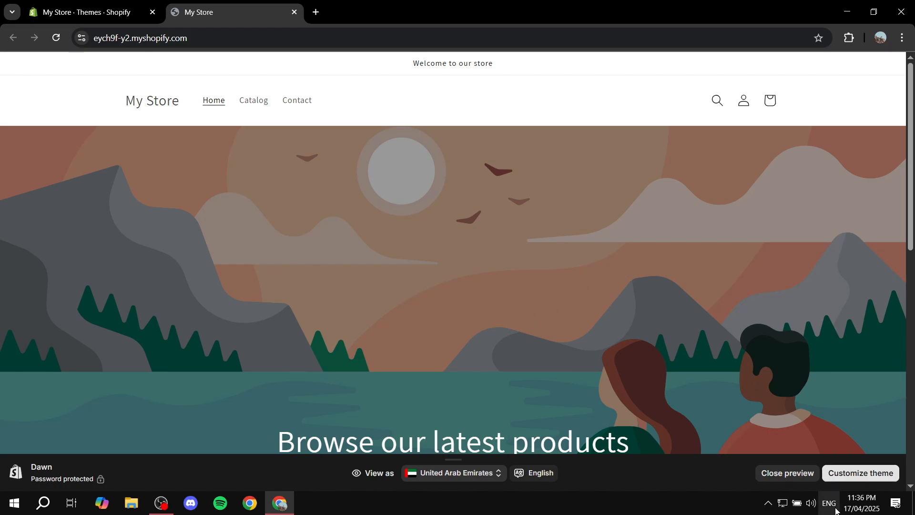
click(792, 474)
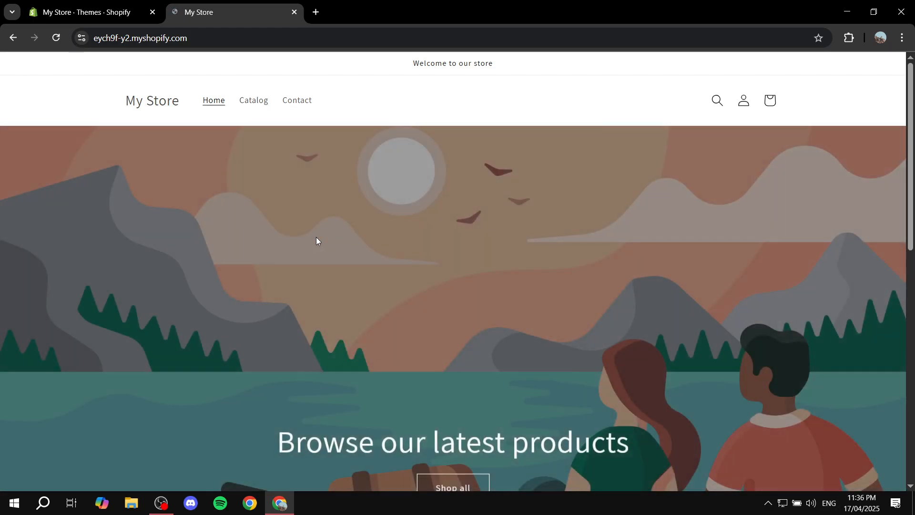
scroll(300, 205, down, 6)
scroll(435, 179, down, 5)
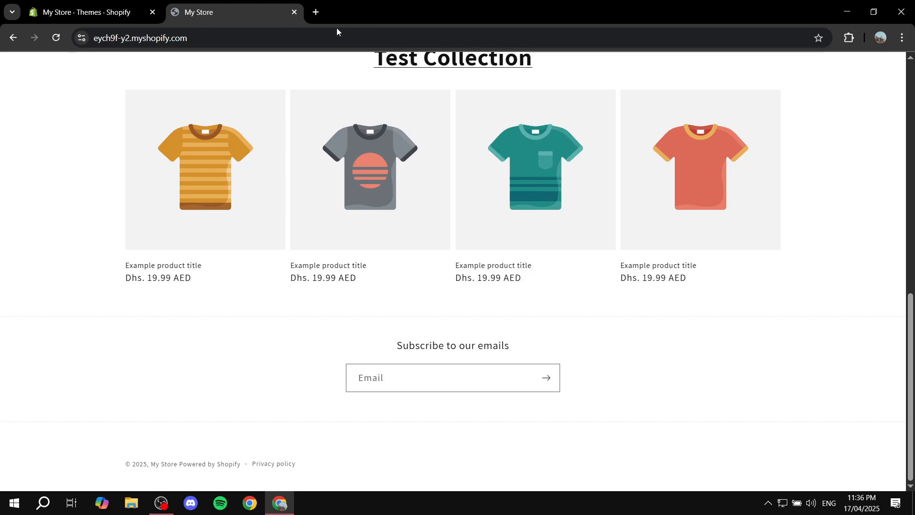
scroll(384, 247, up, 8)
scroll(384, 258, up, 2)
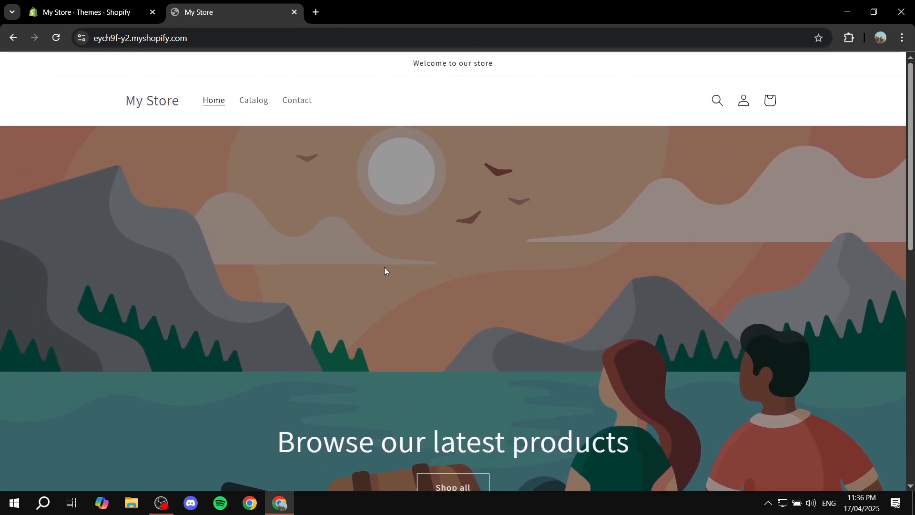
click(294, 12)
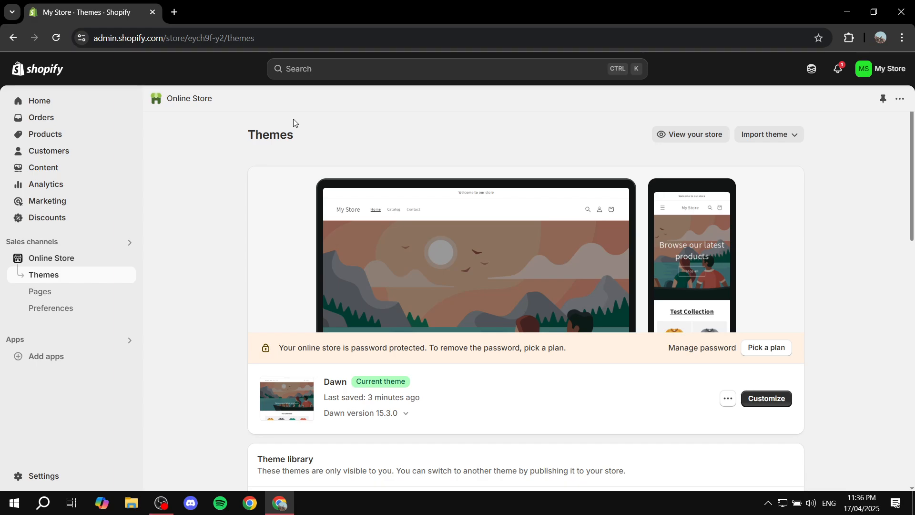
Look through the store's product list and open its collections list
click(48, 137)
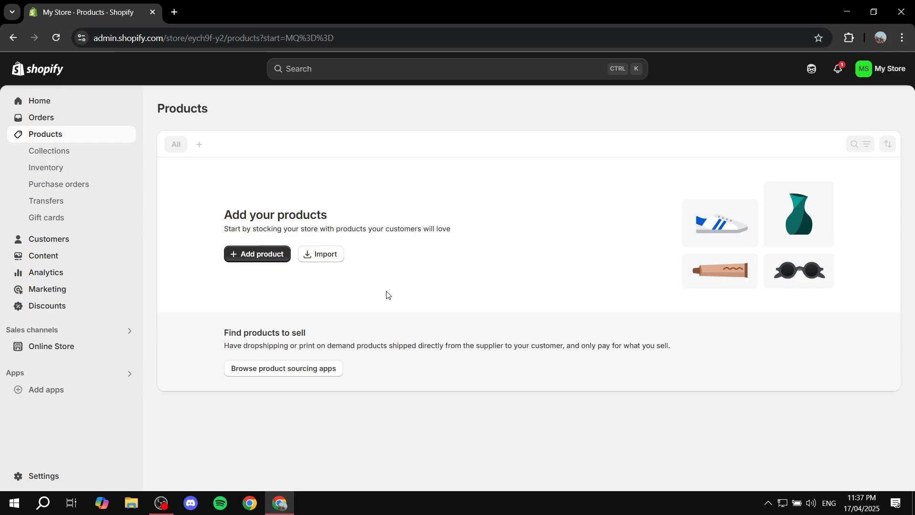
click(56, 154)
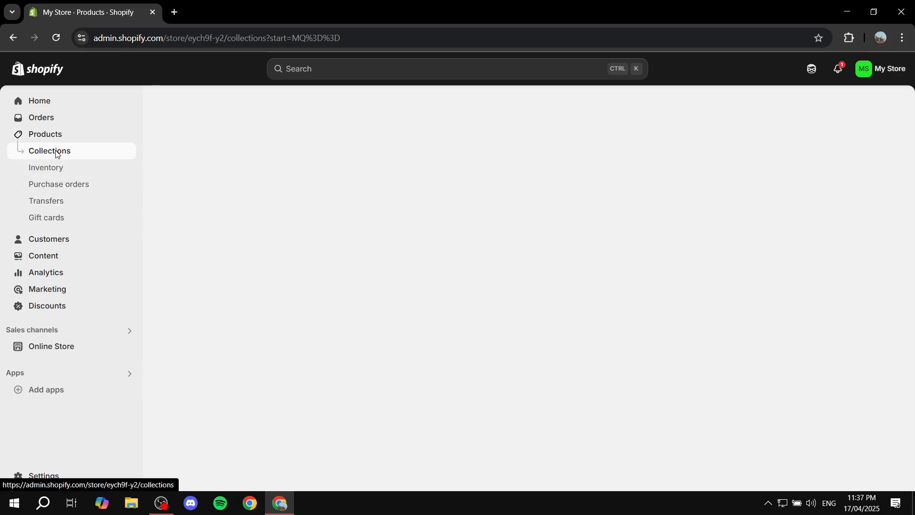
click(72, 136)
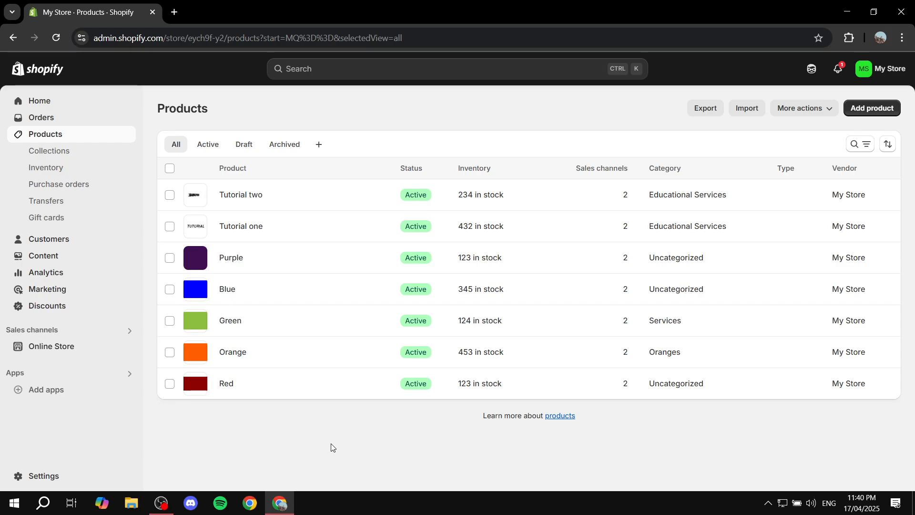
click(49, 152)
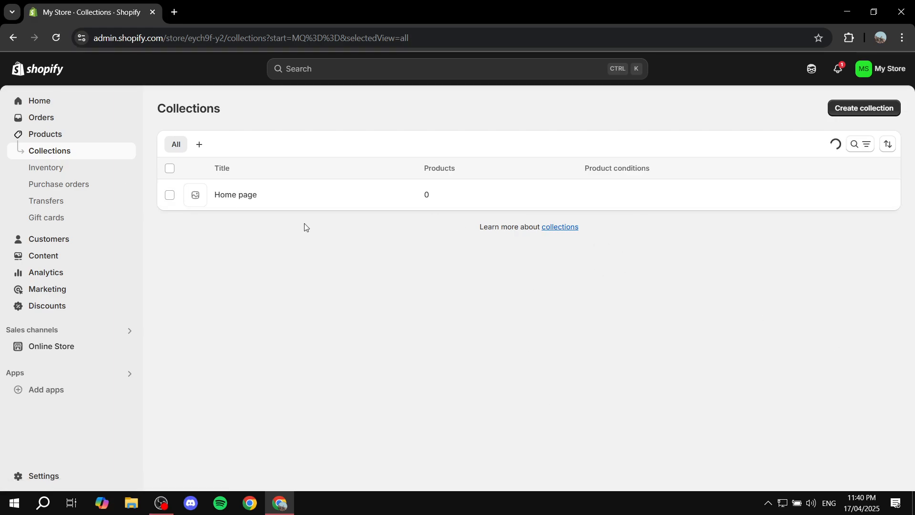
Start a new collection titled "Hot" with the description "This is the hot collection"
click(876, 106)
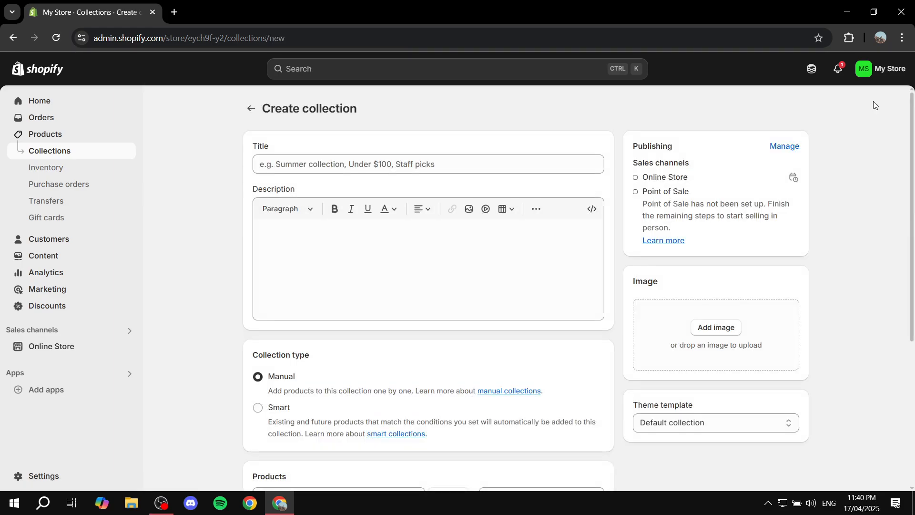
click(405, 160)
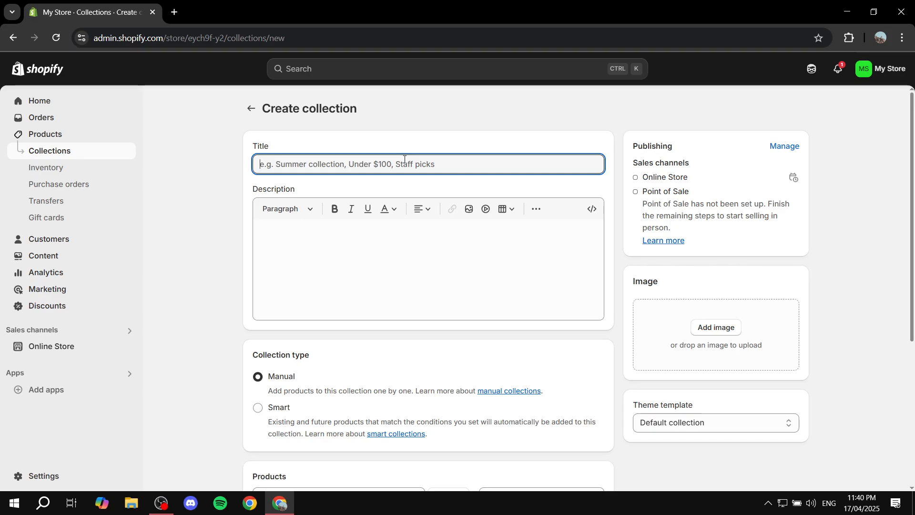
text(Hot)
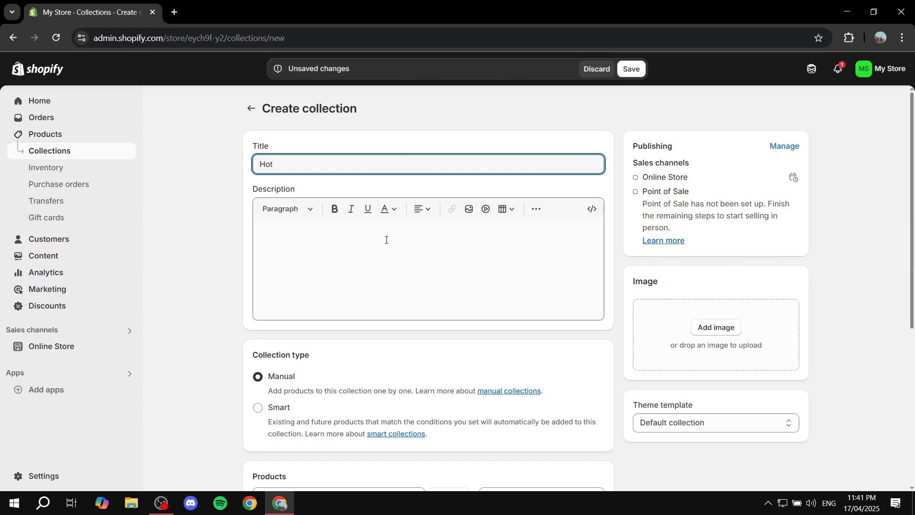
click(315, 240)
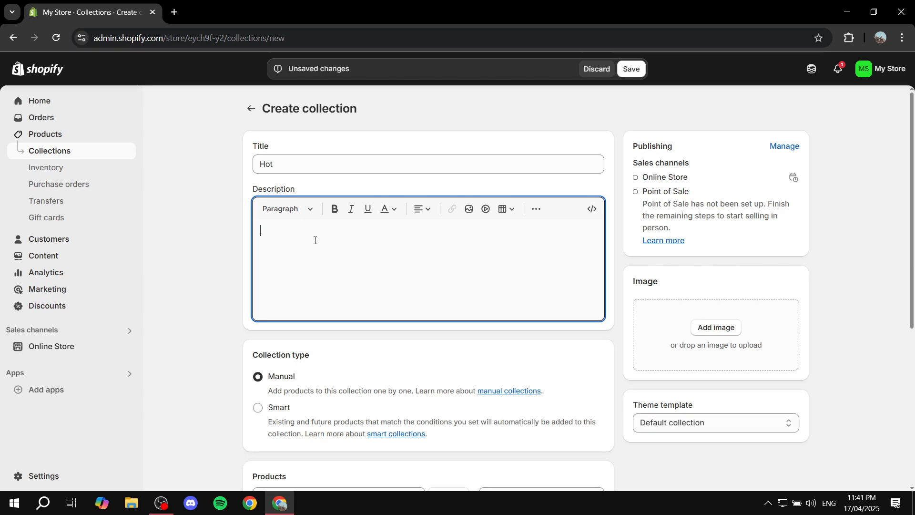
text(This is the h)
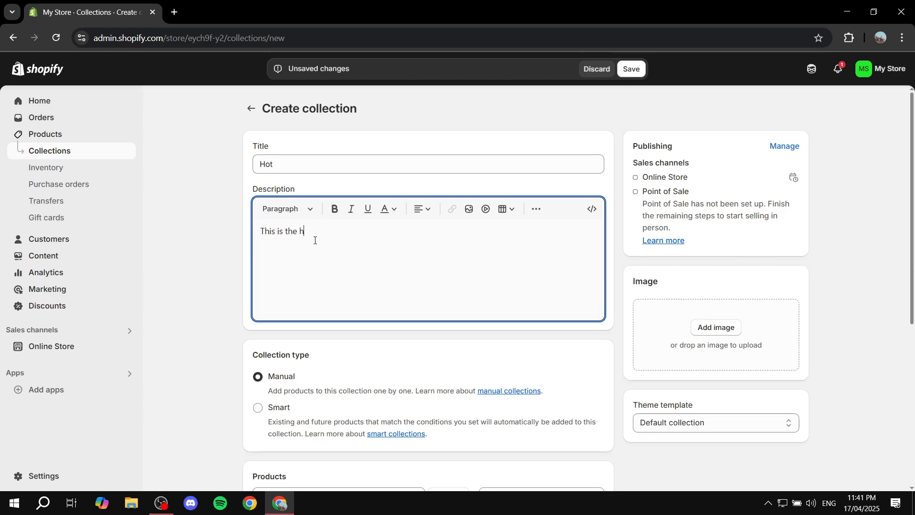
text(ot collection)
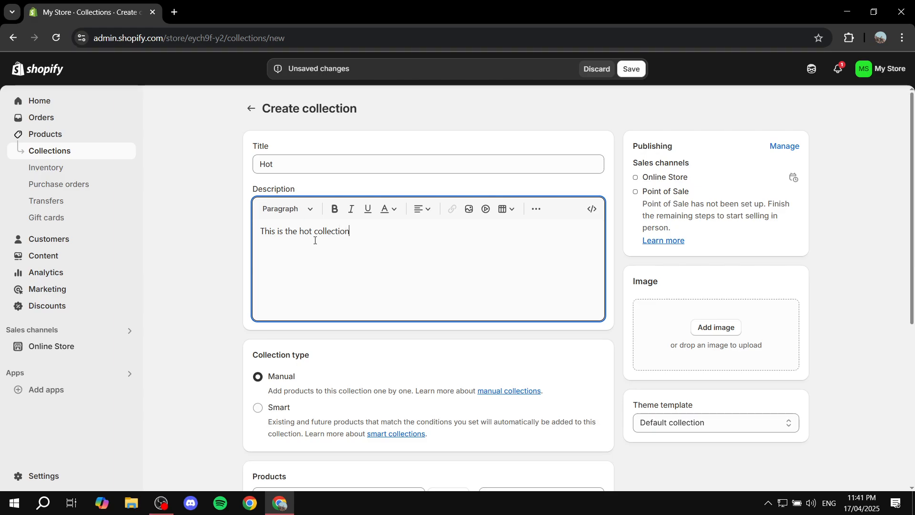
Add the Orange and Red products to the manual Hot collection
scroll(314, 240, down, 2)
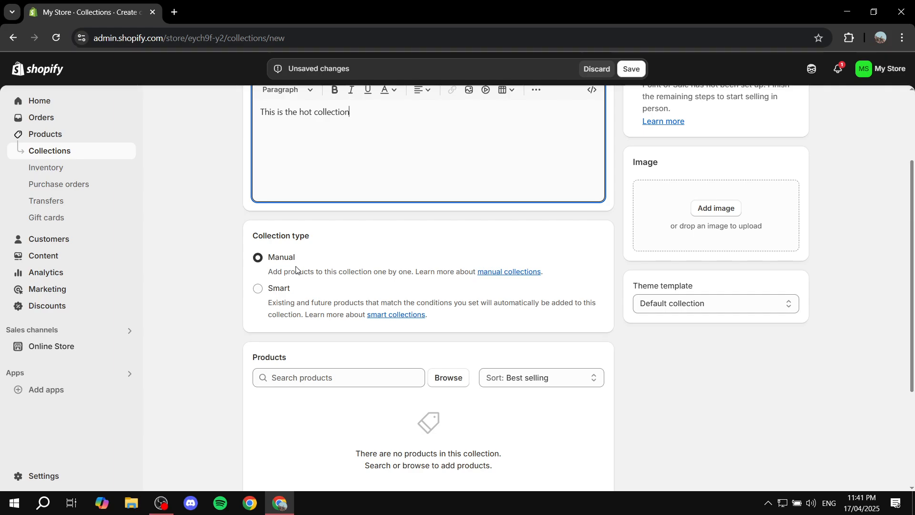
scroll(329, 318, down, 2)
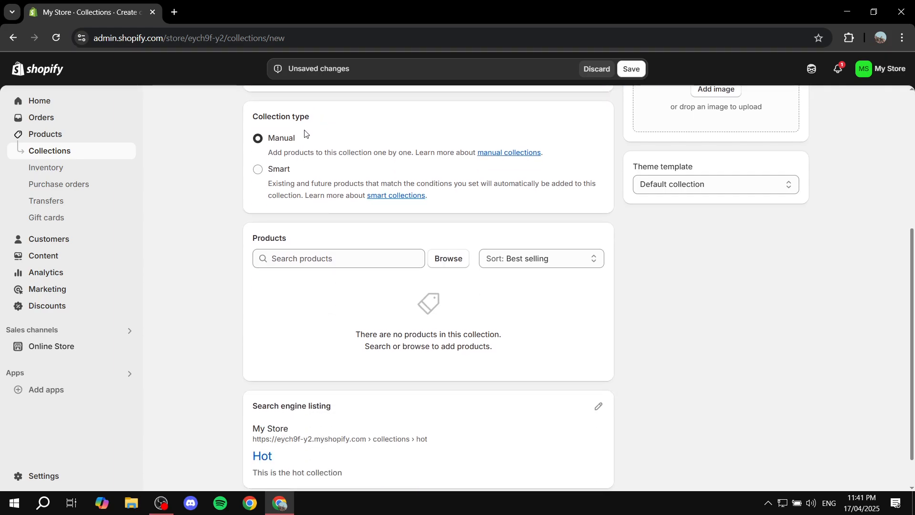
click(433, 259)
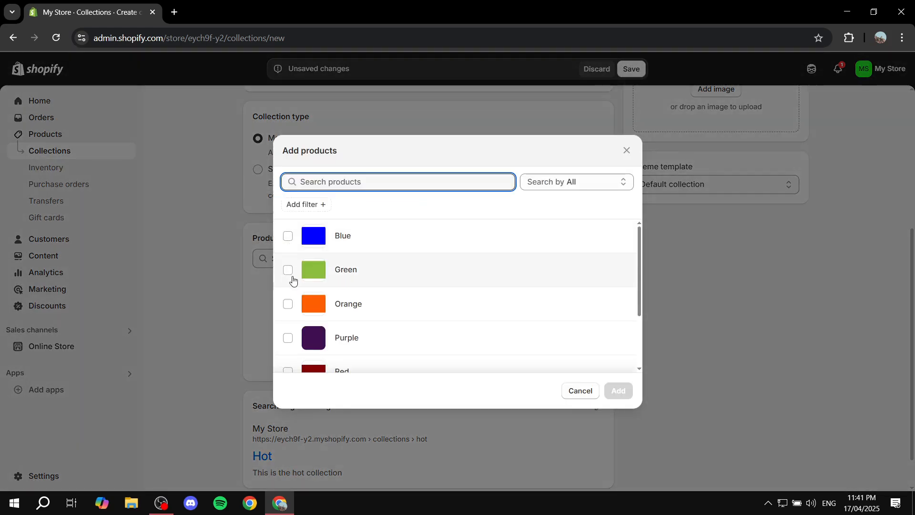
scroll(293, 280, down, 2)
click(287, 245)
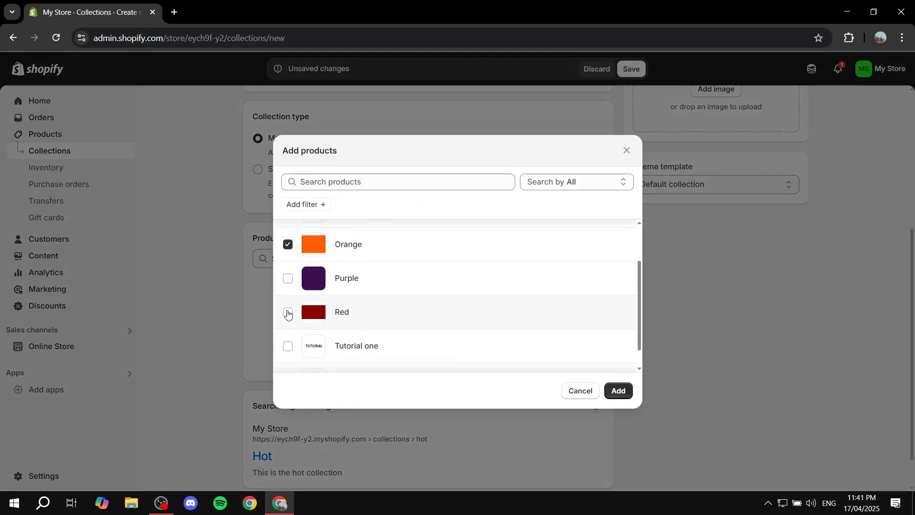
click(288, 313)
scroll(542, 280, up, 2)
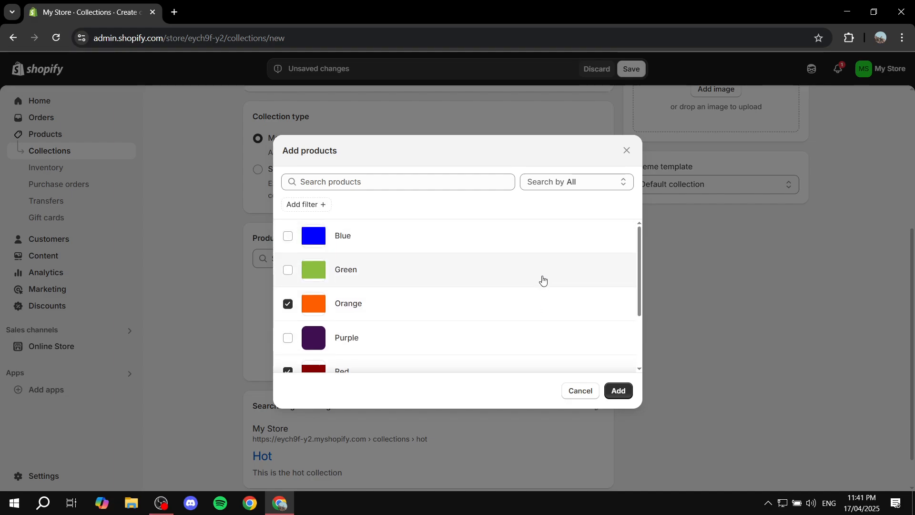
click(620, 391)
Add the dark red image as the Hot collection's image and save the collection
scroll(656, 380, down, 1)
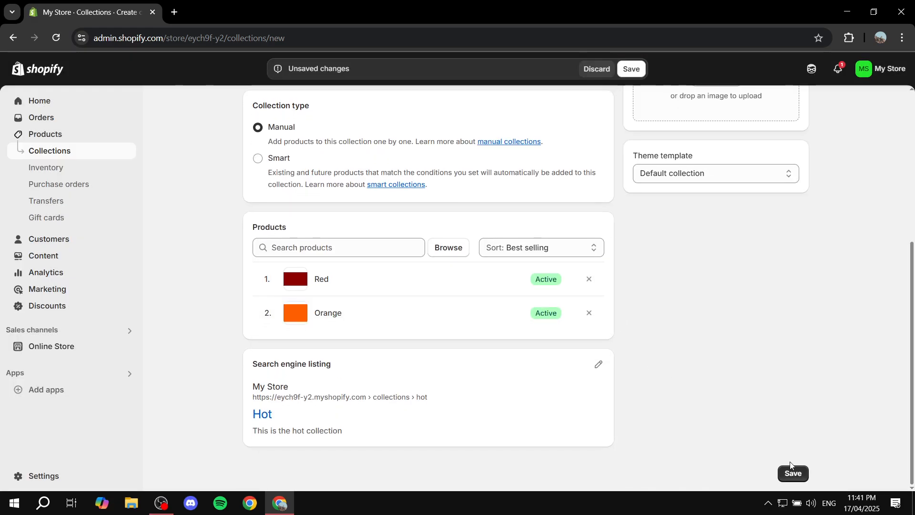
scroll(685, 426, up, 5)
scroll(498, 323, down, 4)
scroll(615, 319, up, 3)
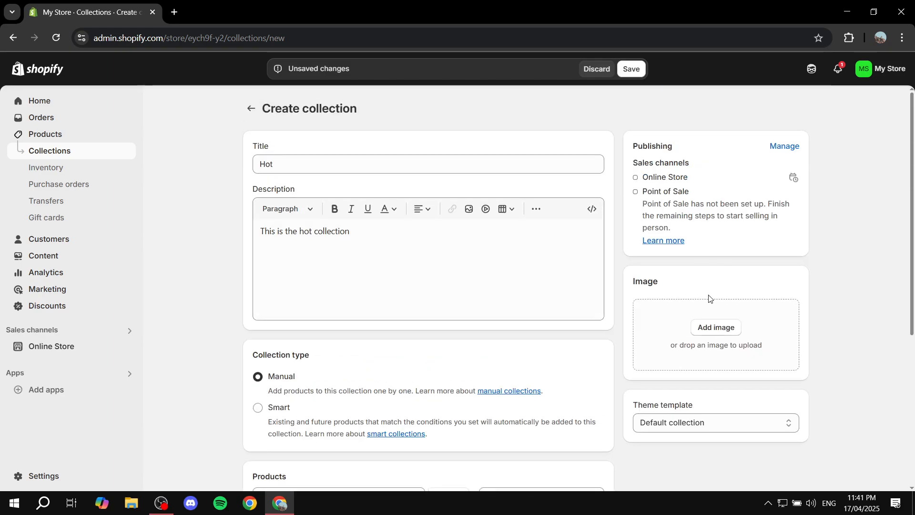
click(715, 330)
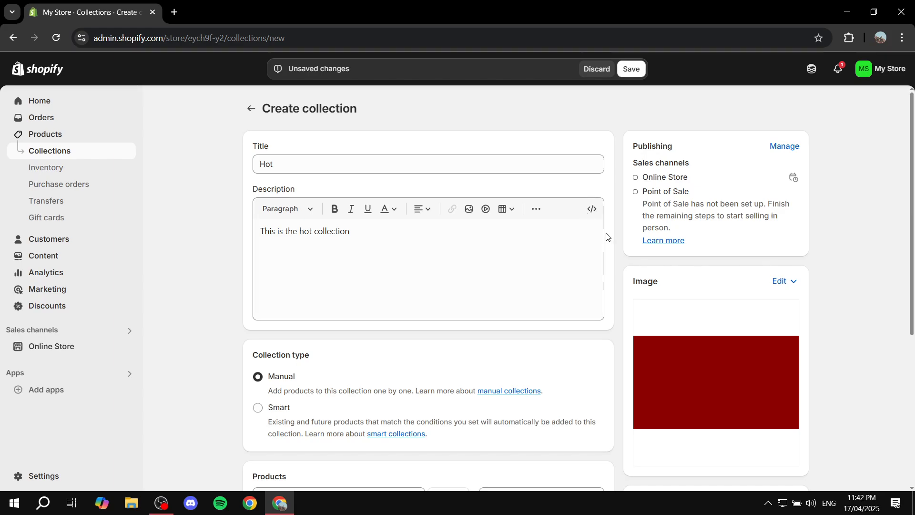
scroll(608, 239, down, 5)
scroll(659, 281, up, 5)
click(644, 67)
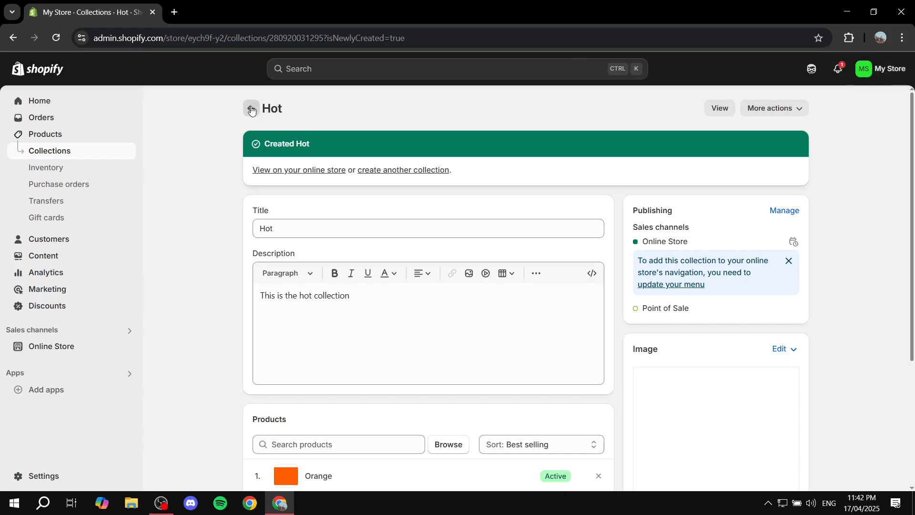
Return to the collections list and start another new collection
click(251, 109)
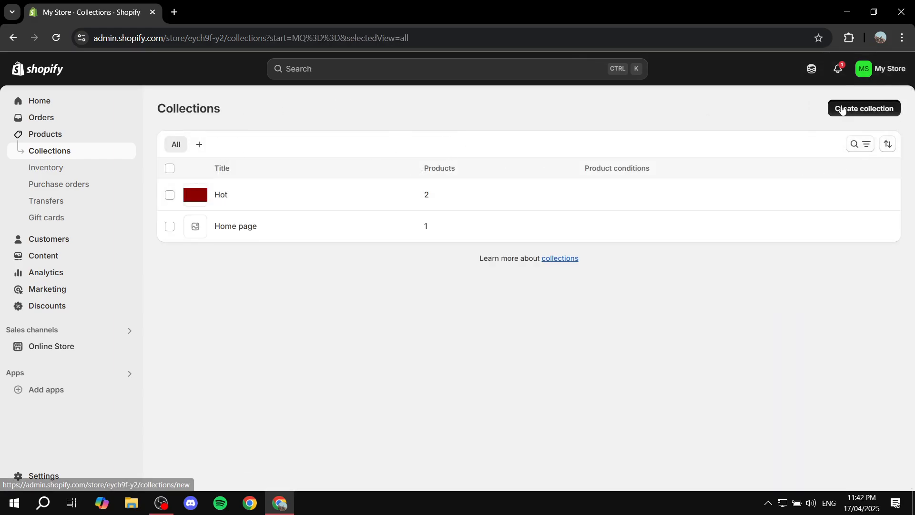
click(846, 109)
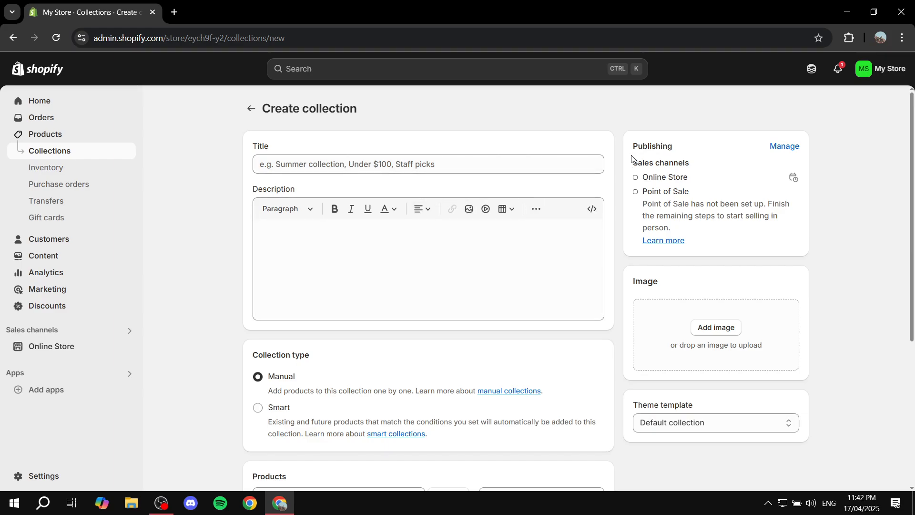
Return to the collections list and delete the Home page collection
click(252, 109)
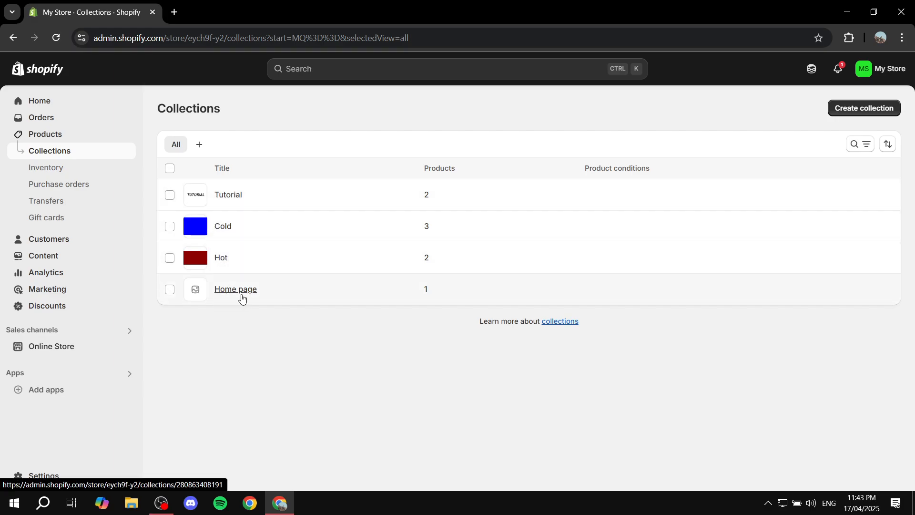
click(171, 292)
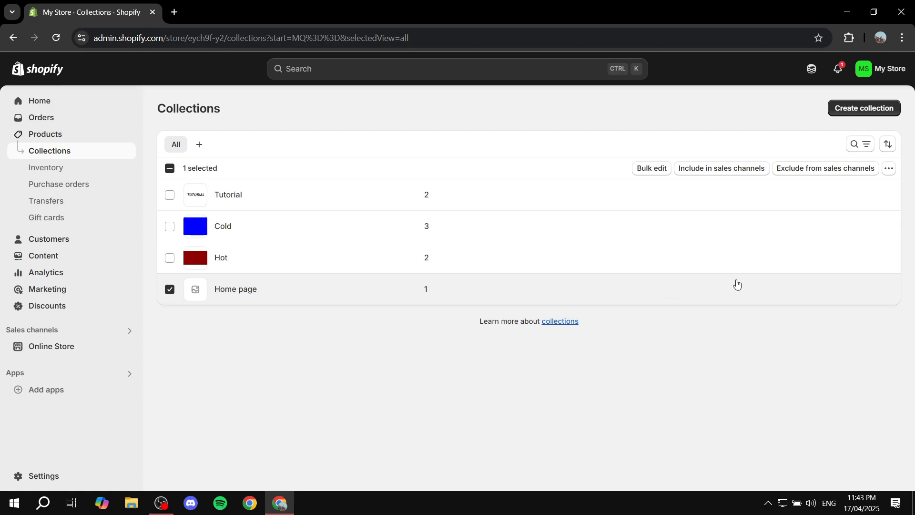
click(890, 168)
click(859, 192)
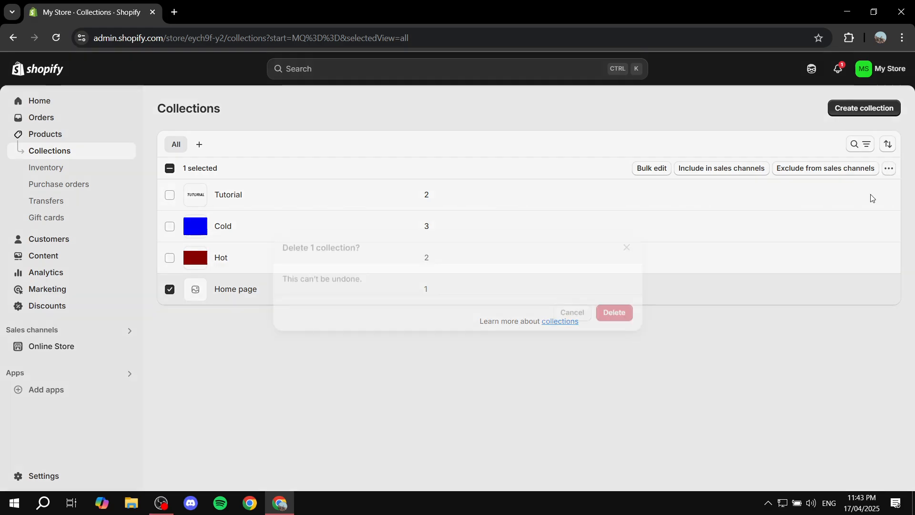
click(614, 311)
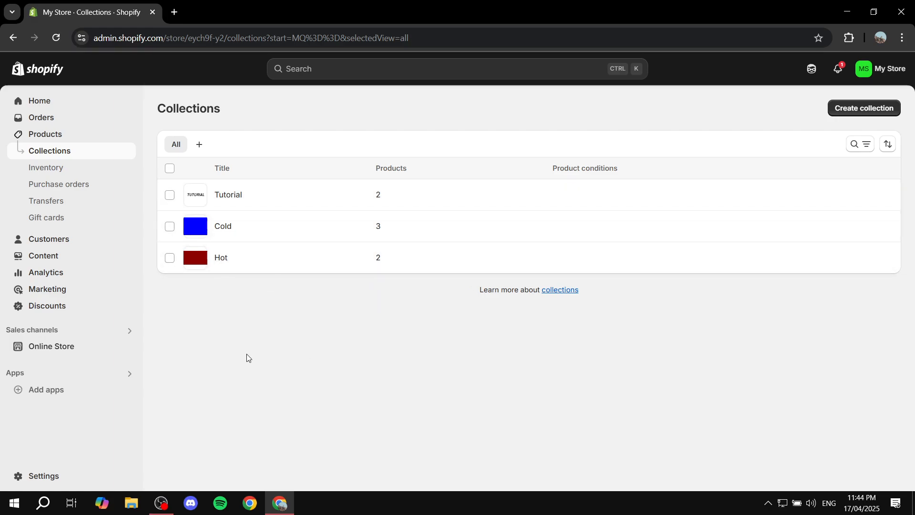
Open the Dawn theme's customizer and delete the existing Featured collection section from the home page template
click(32, 348)
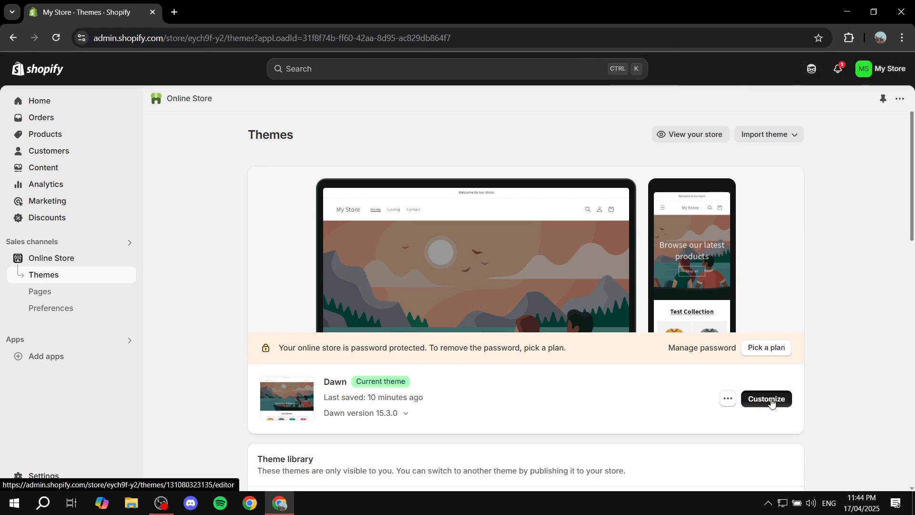
click(769, 400)
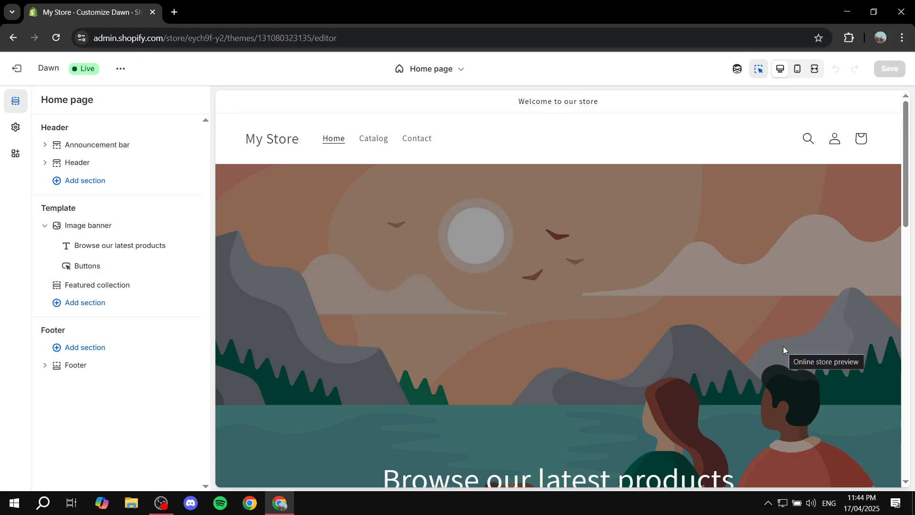
scroll(762, 338, down, 10)
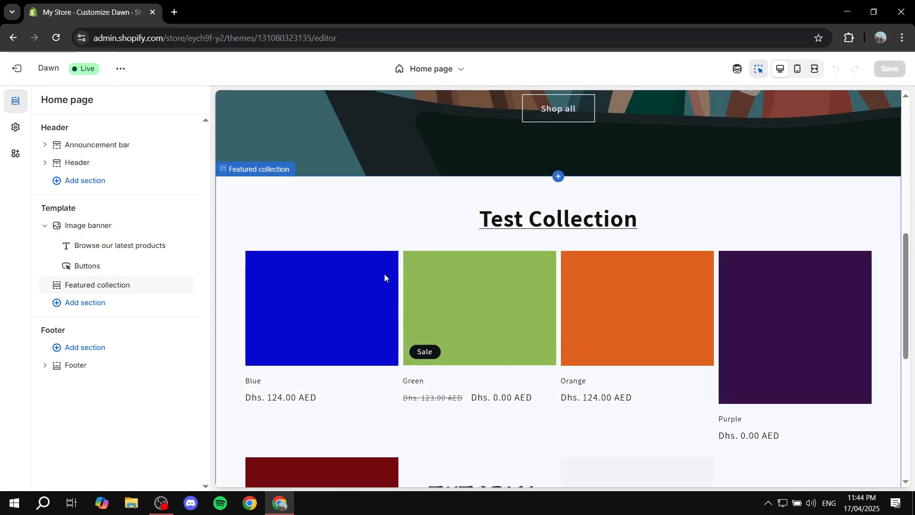
mouse_move(123, 286)
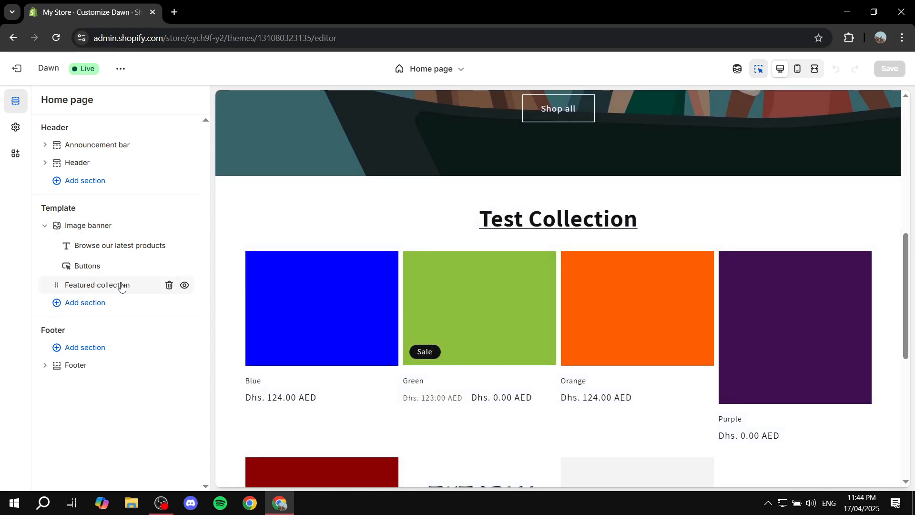
click(169, 286)
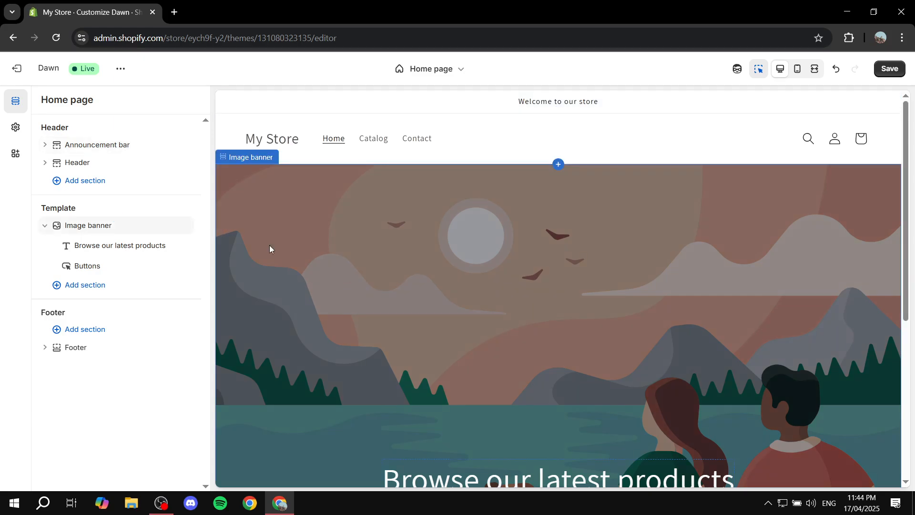
Set the home page Image banner's height to Small and return to the section list
scroll(674, 321, down, 5)
scroll(568, 281, up, 2)
scroll(569, 280, up, 4)
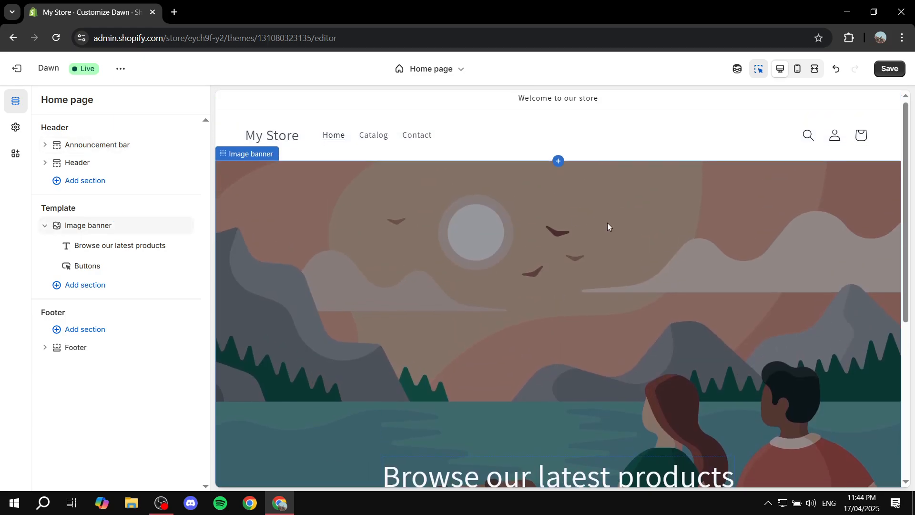
scroll(609, 227, down, 5)
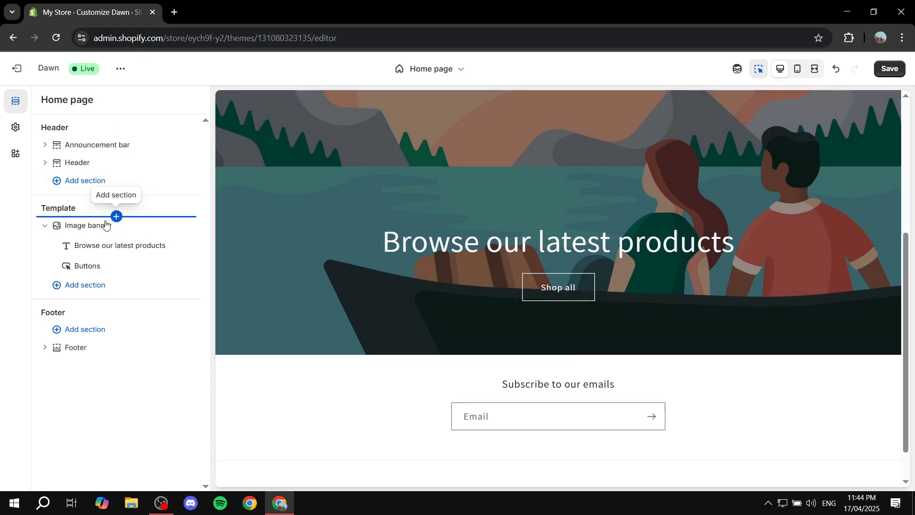
click(116, 216)
click(106, 230)
click(106, 230)
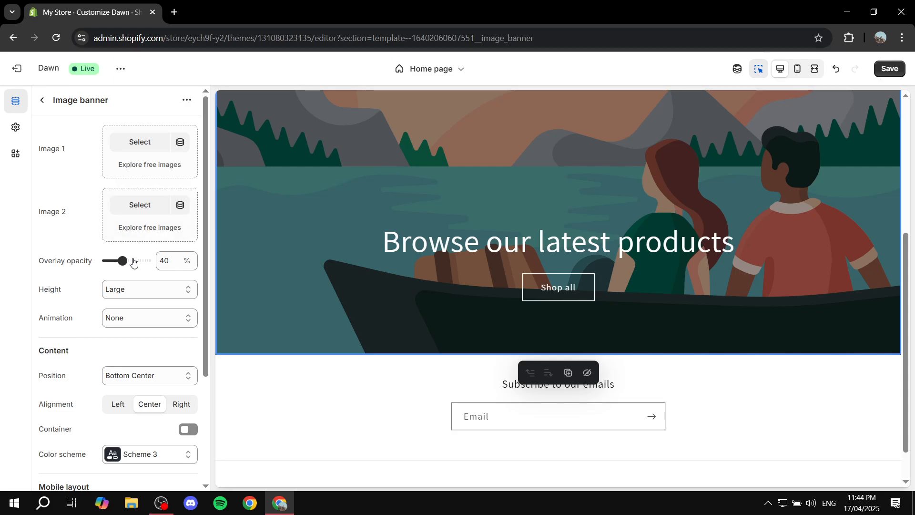
click(142, 291)
click(134, 322)
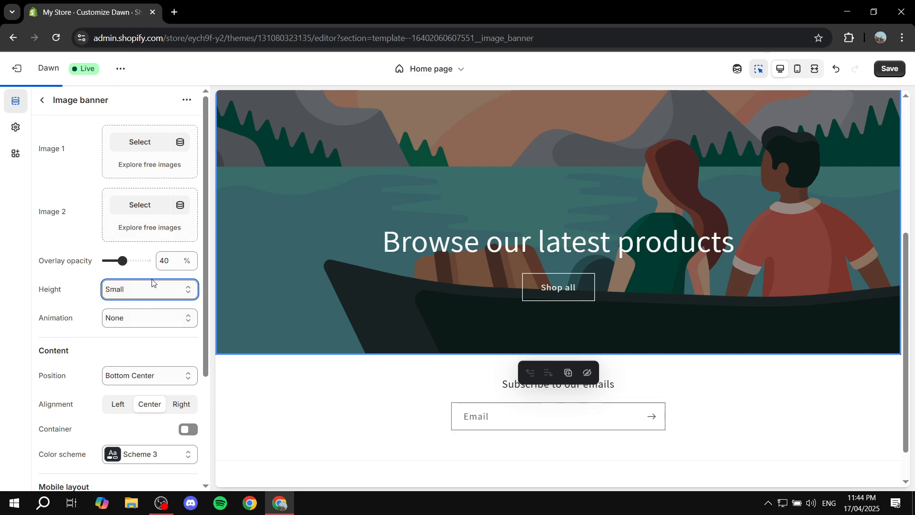
click(41, 99)
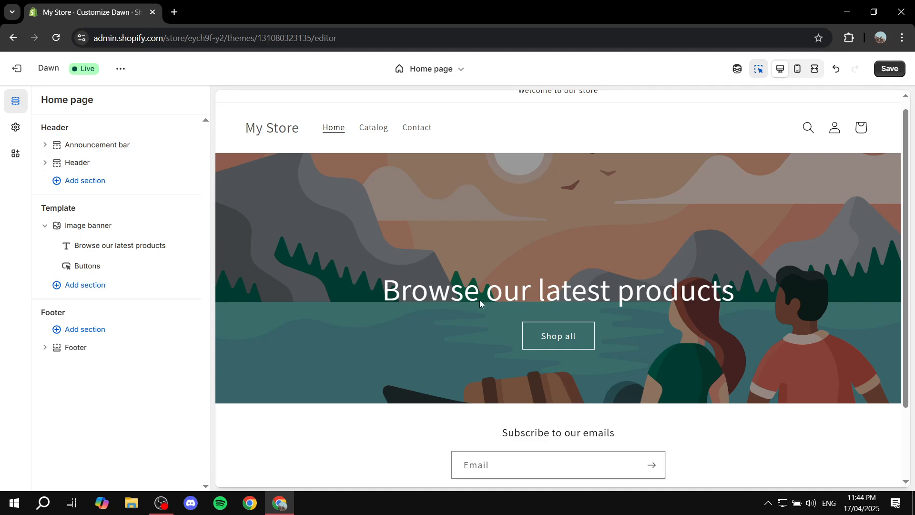
Add a new Featured collection section to the home page template below the image banner
scroll(511, 307, down, 2)
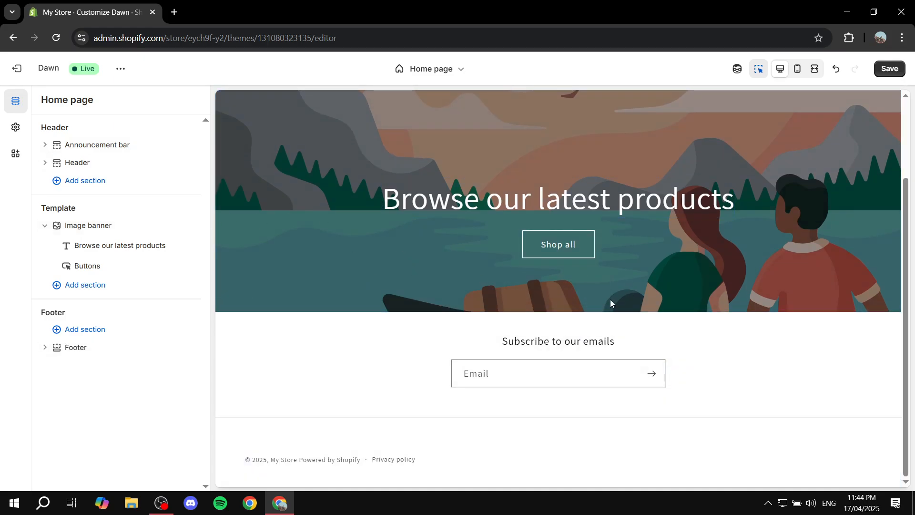
click(79, 286)
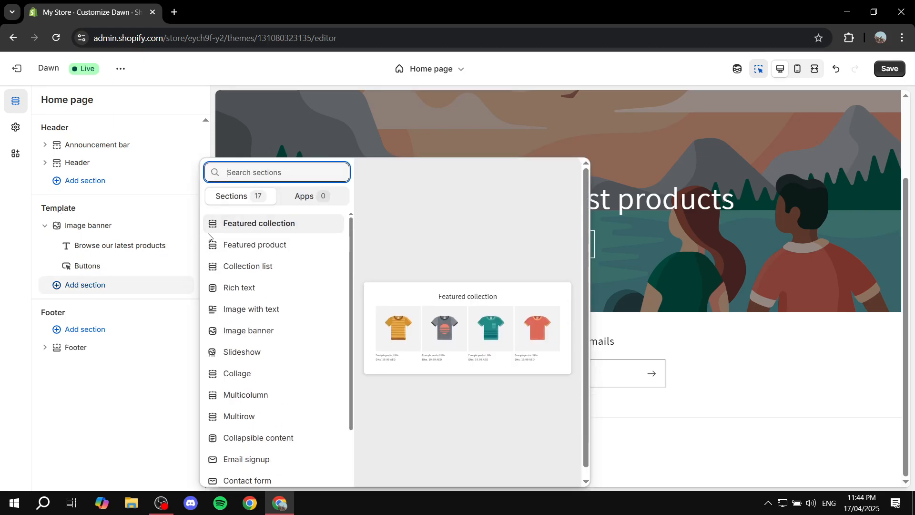
click(257, 224)
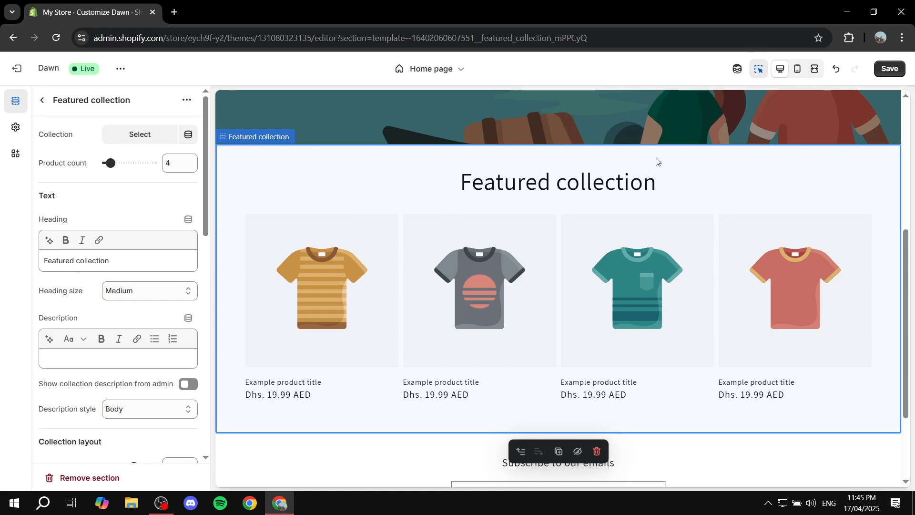
drag(454, 189, 709, 190)
click(709, 187)
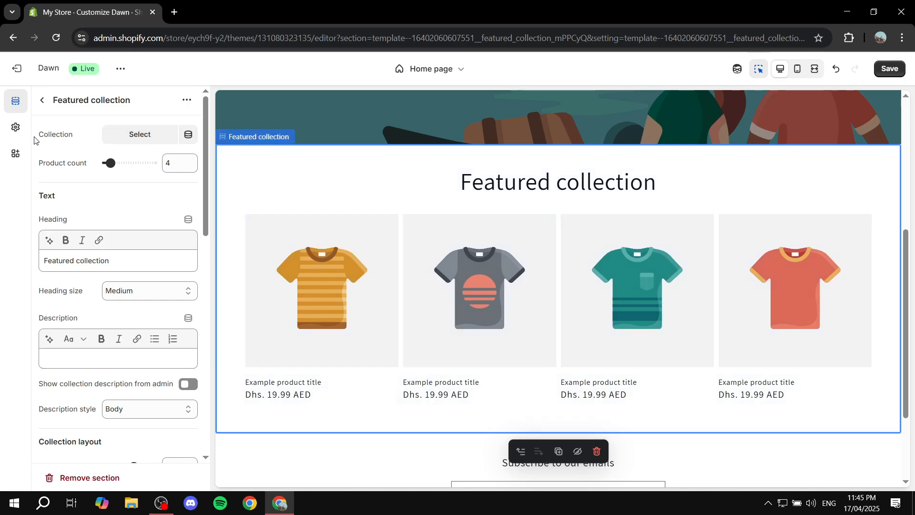
Assign the Hot collection to the new Featured collection section and set its product count to 11
drag(48, 138, 74, 138)
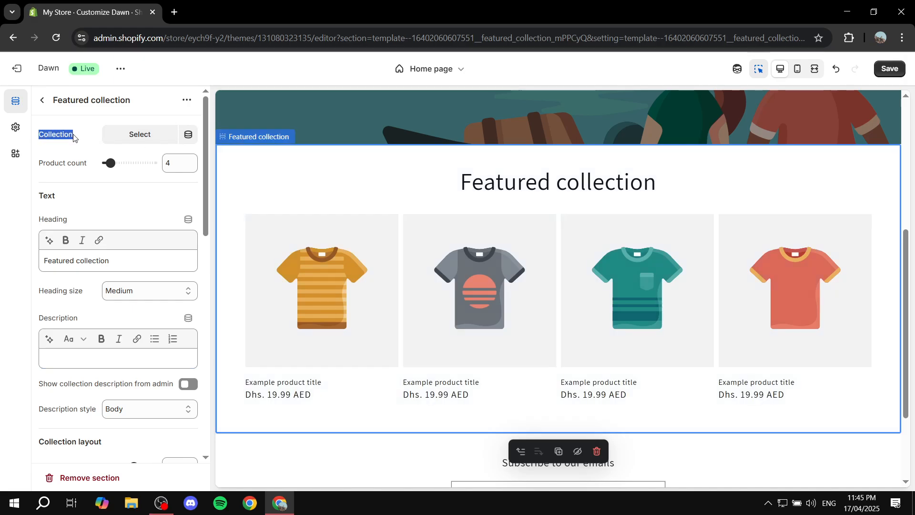
click(42, 99)
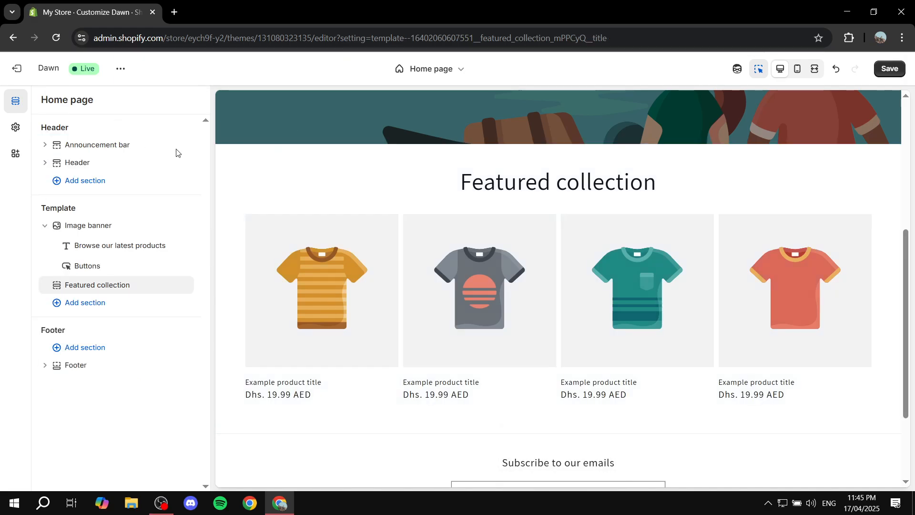
click(113, 290)
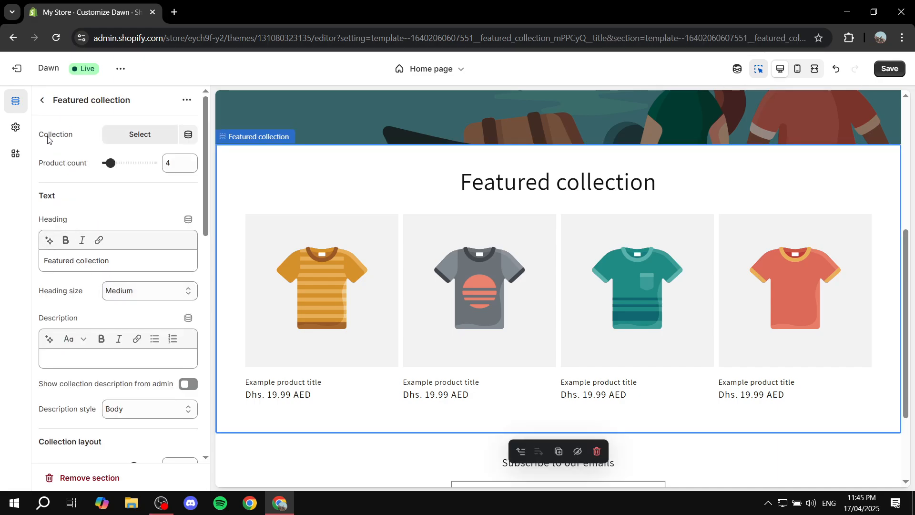
drag(38, 135, 79, 137)
click(140, 134)
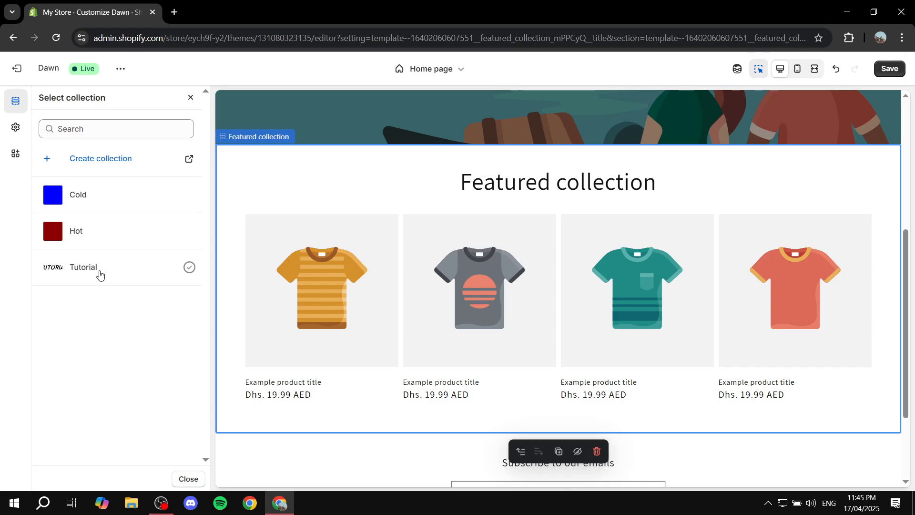
click(190, 231)
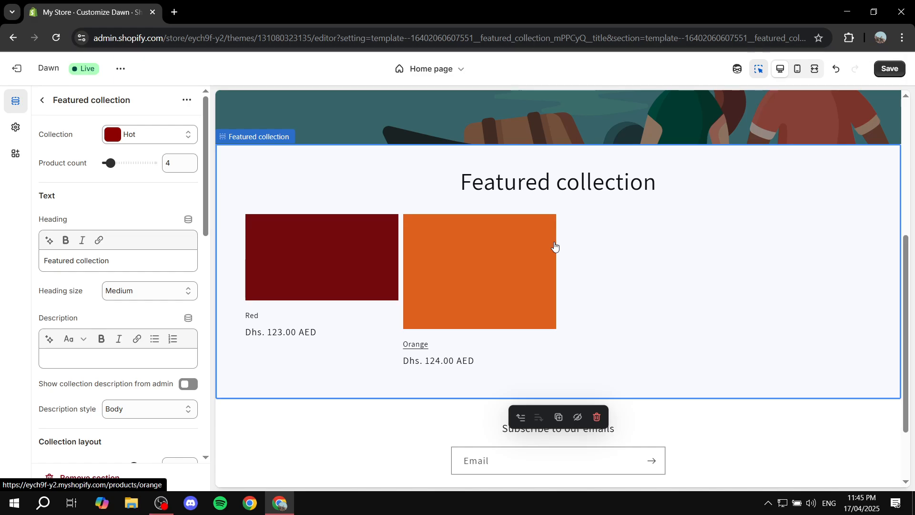
drag(37, 163, 124, 162)
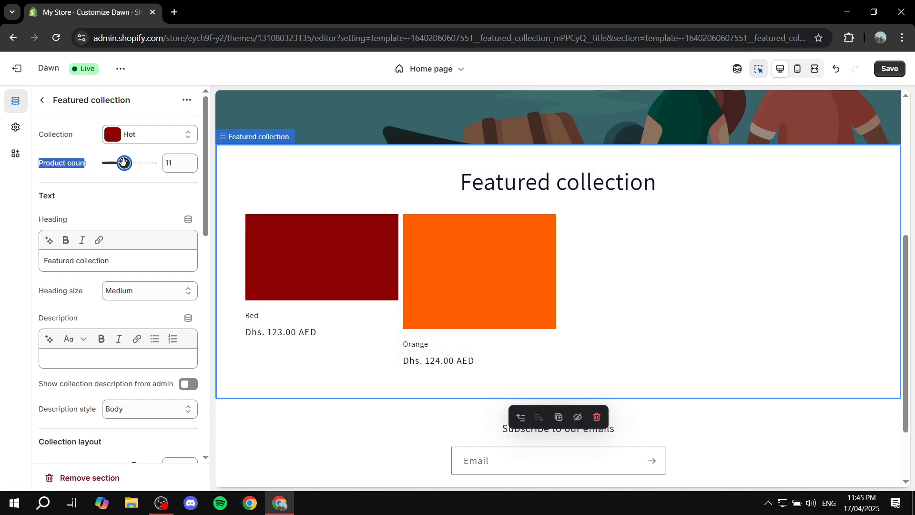
click(141, 194)
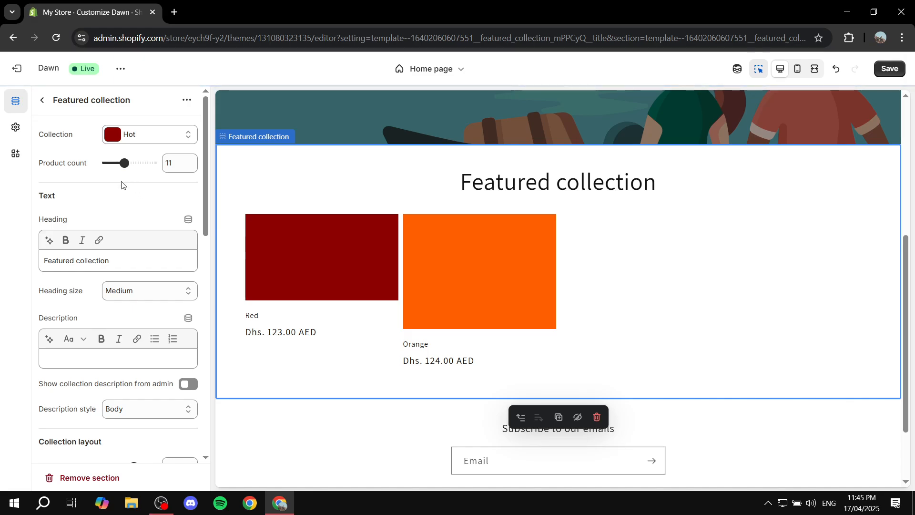
Change the Featured collection section's heading to "The Hot Collection" and make the word "Hot" bold
scroll(109, 191, down, 1)
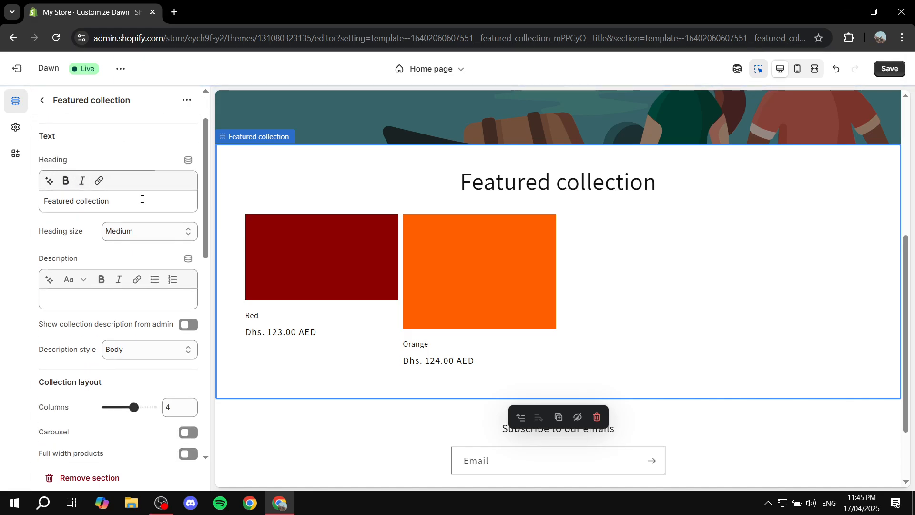
drag(141, 201, 28, 200)
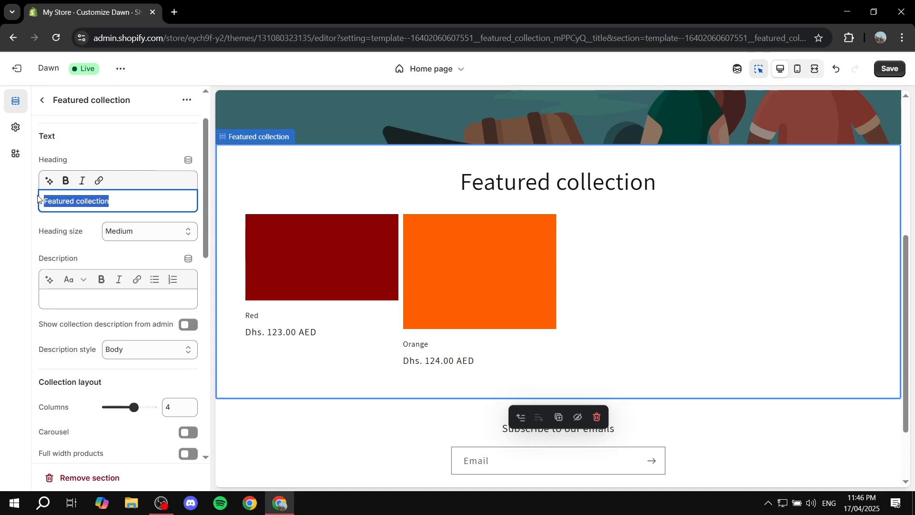
text(The Ho)
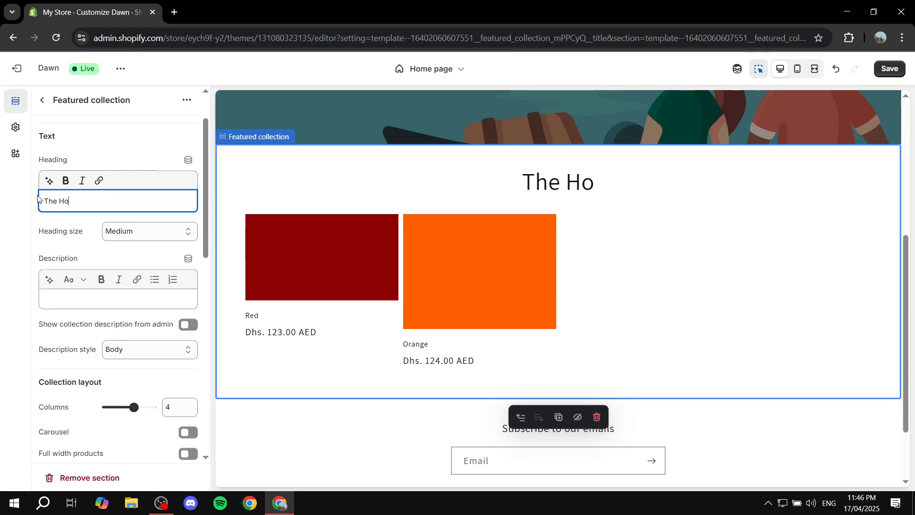
text(t CO)
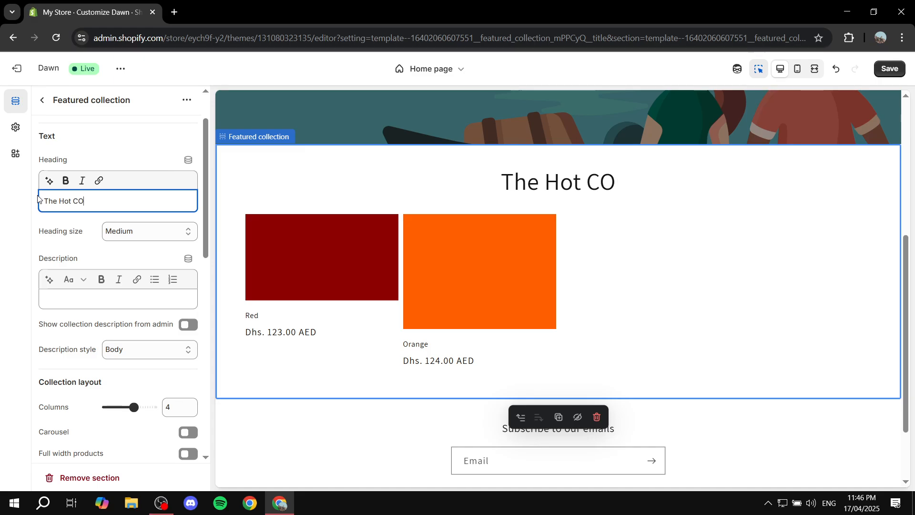
key(BackSpace)
text(ollection)
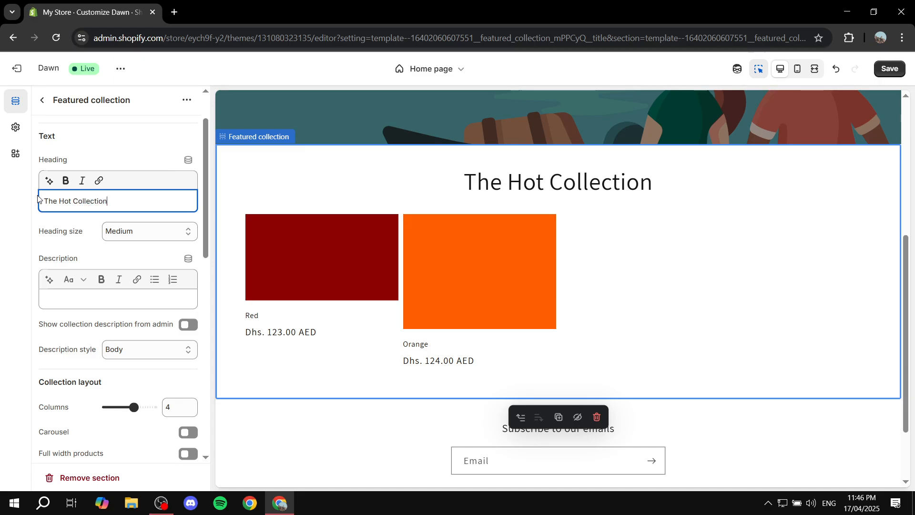
double_click(71, 204)
click(66, 180)
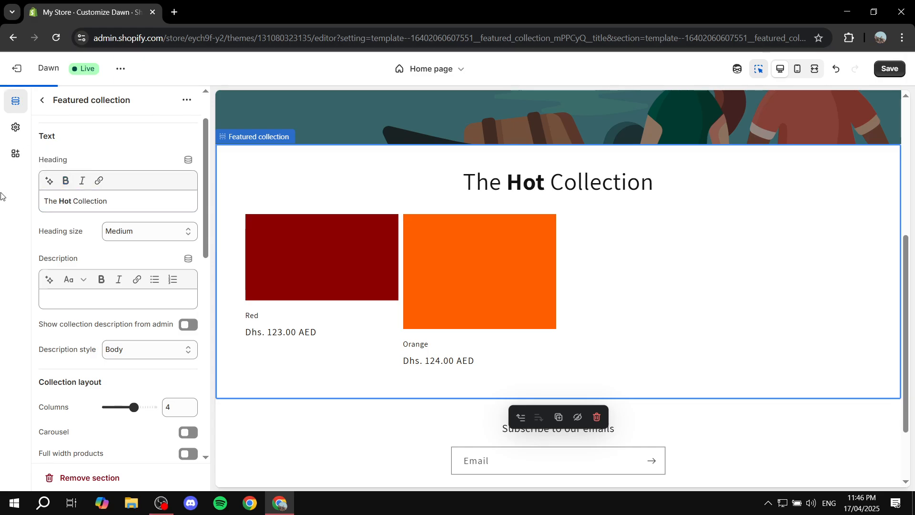
Try the Arch image shape on the featured collection's product cards, and set the shape back to Default
scroll(123, 191, down, 1)
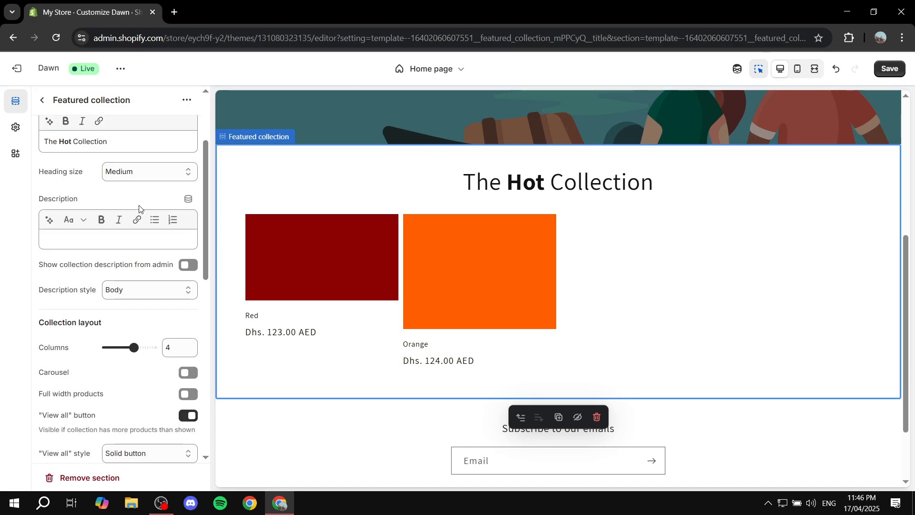
scroll(136, 229, down, 3)
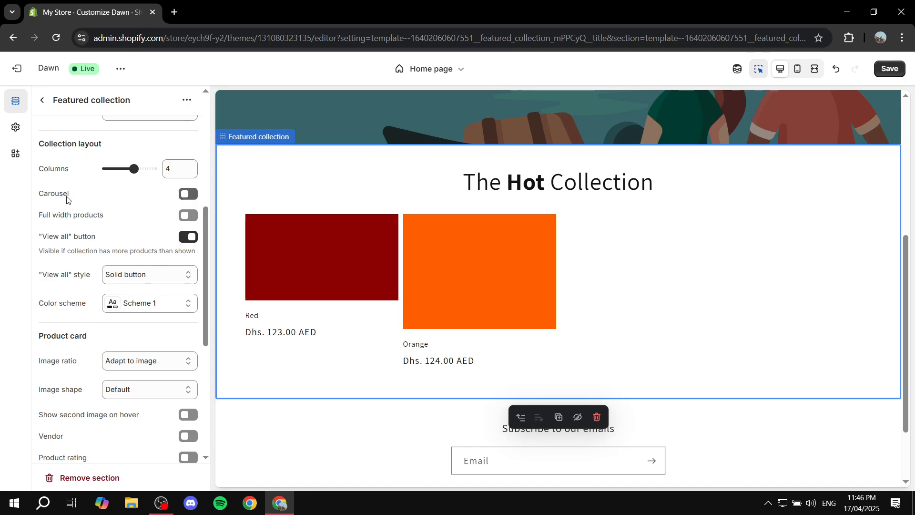
scroll(107, 212, down, 5)
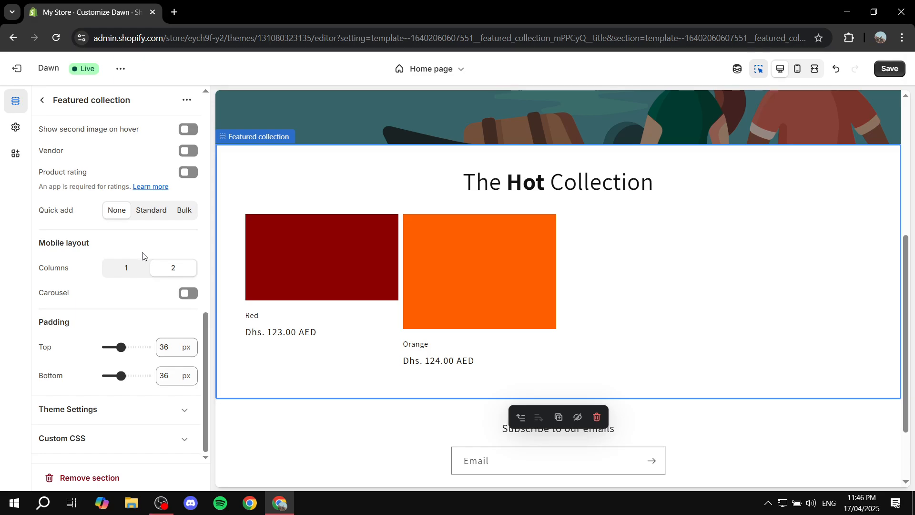
scroll(143, 250, up, 3)
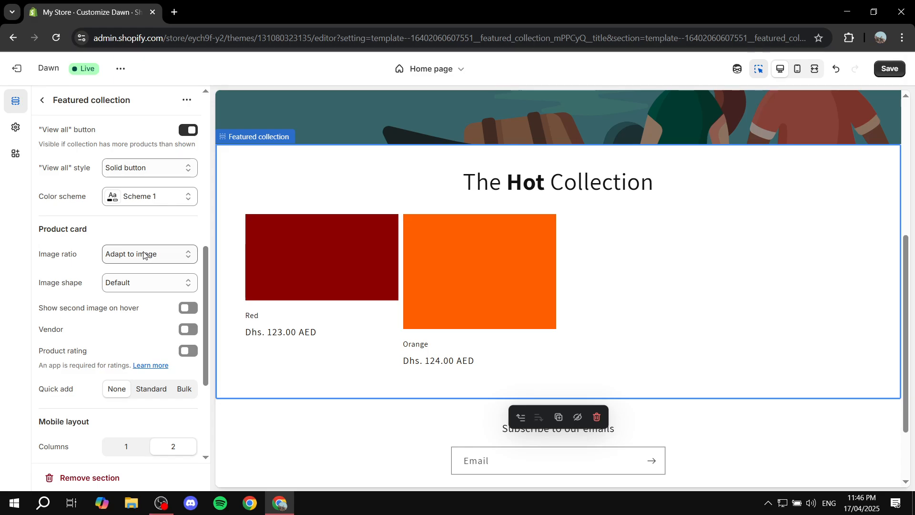
click(160, 289)
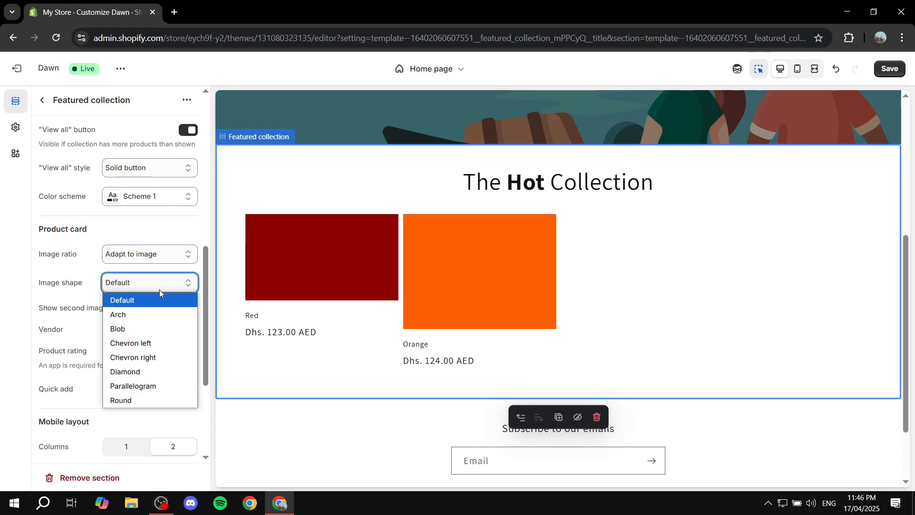
click(144, 316)
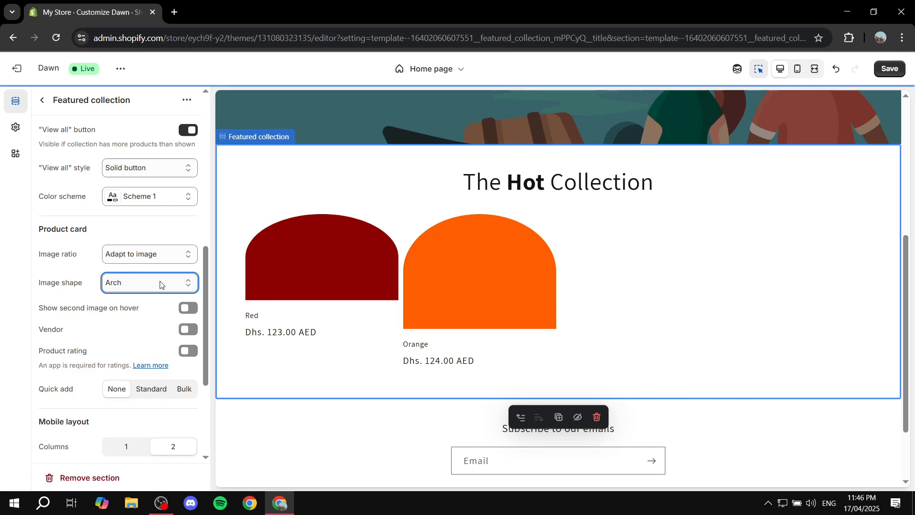
click(156, 287)
click(143, 300)
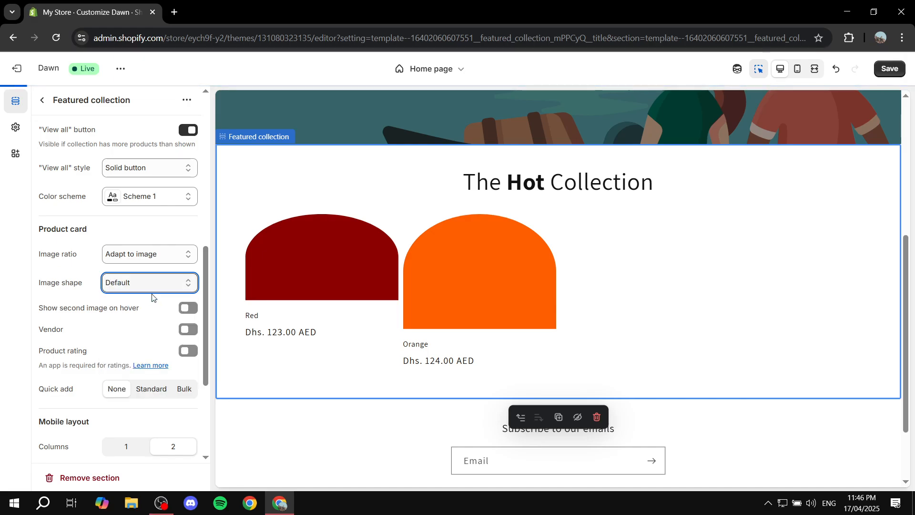
Set the product card image ratio of the Hot collection section to Square and save the theme changes
click(165, 256)
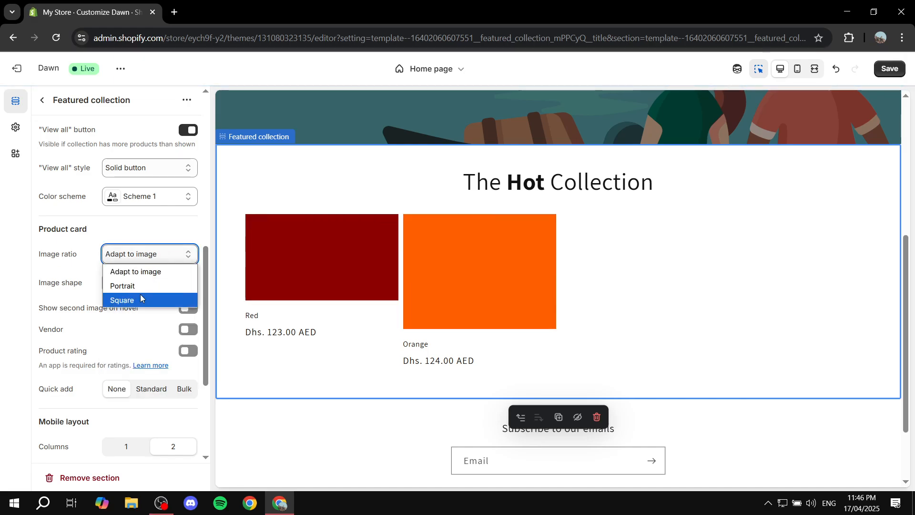
click(121, 300)
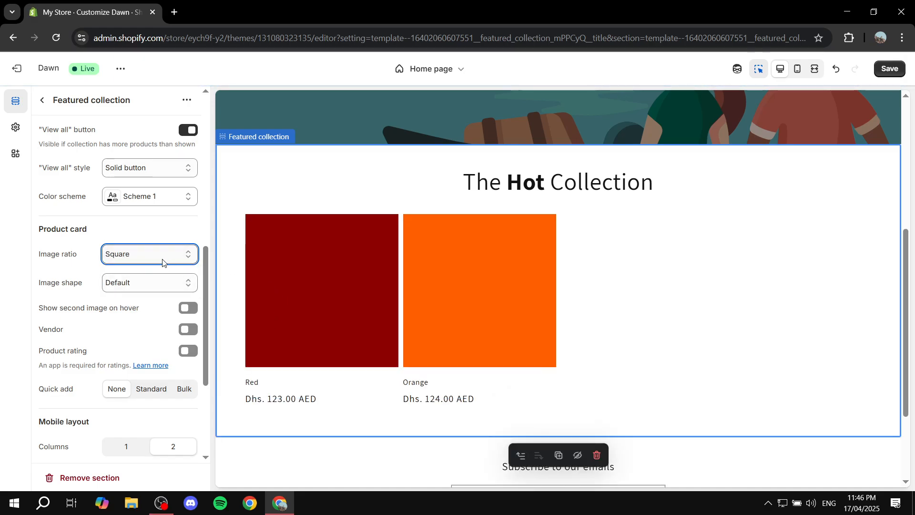
scroll(162, 261, up, 8)
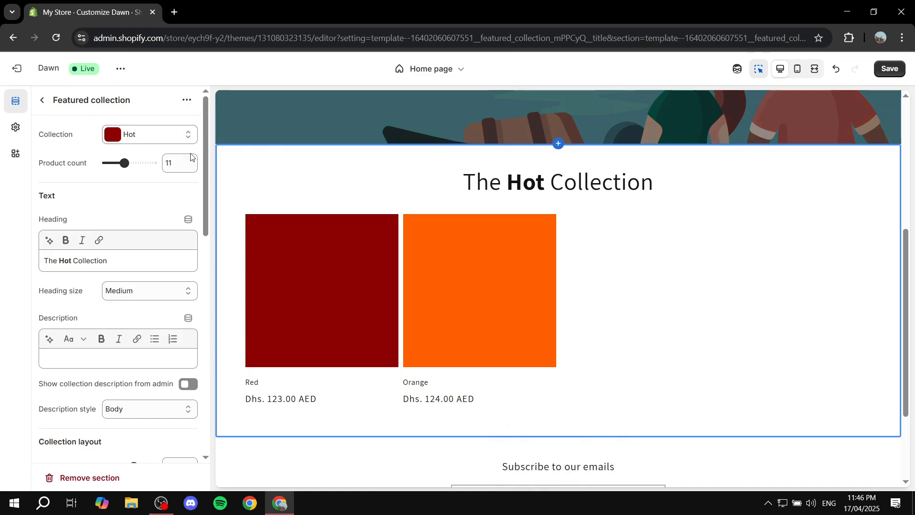
click(896, 65)
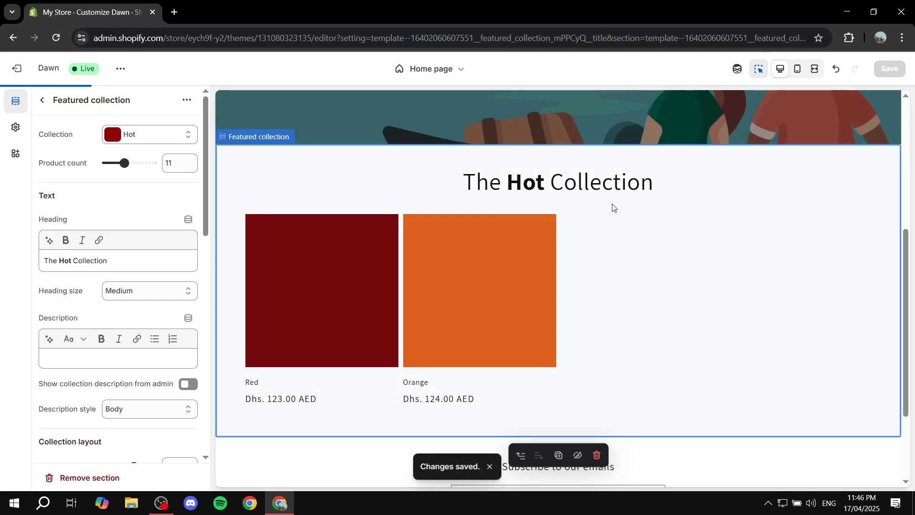
Add a second Featured collection section to the home page template below the Hot collection section
click(42, 100)
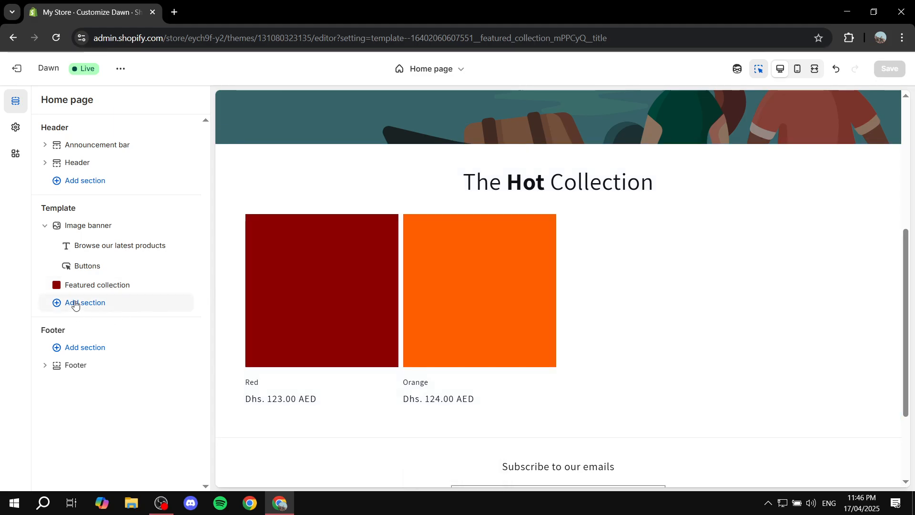
click(75, 304)
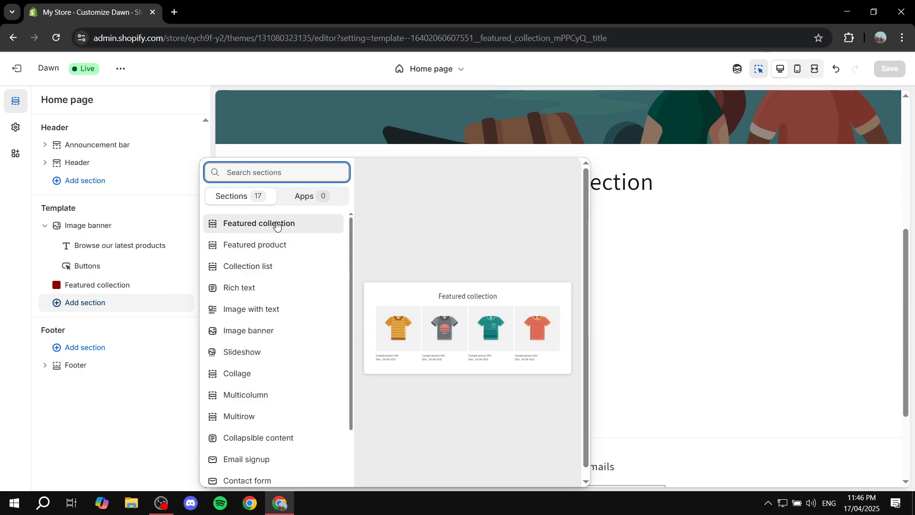
click(277, 224)
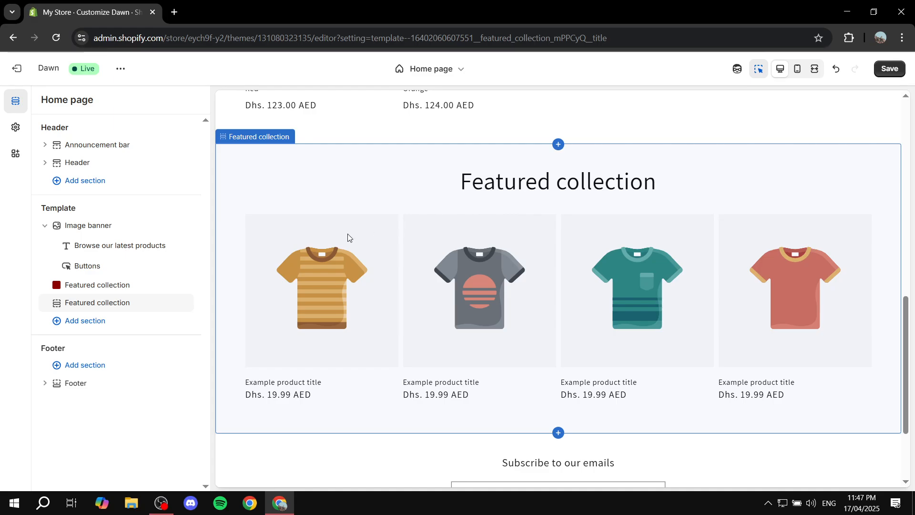
Assign the Cold collection to the new Featured collection section and set its product count to 6
click(103, 307)
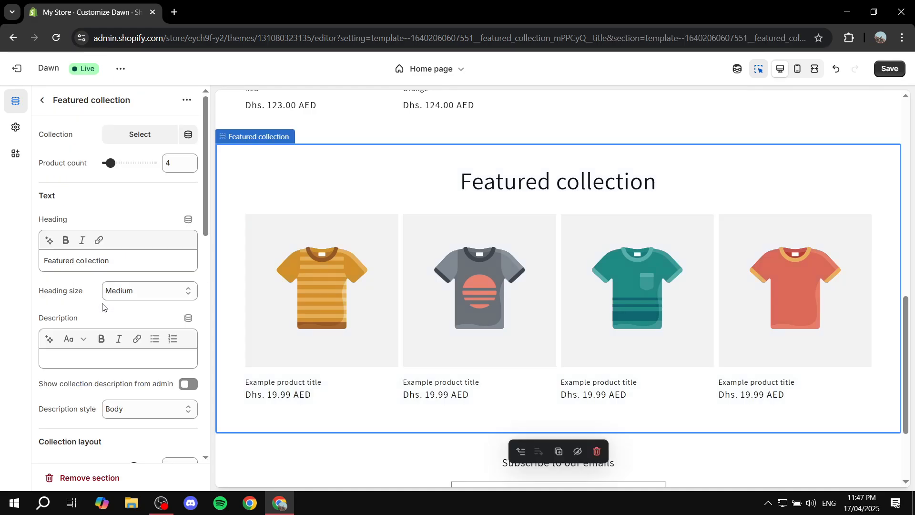
click(140, 137)
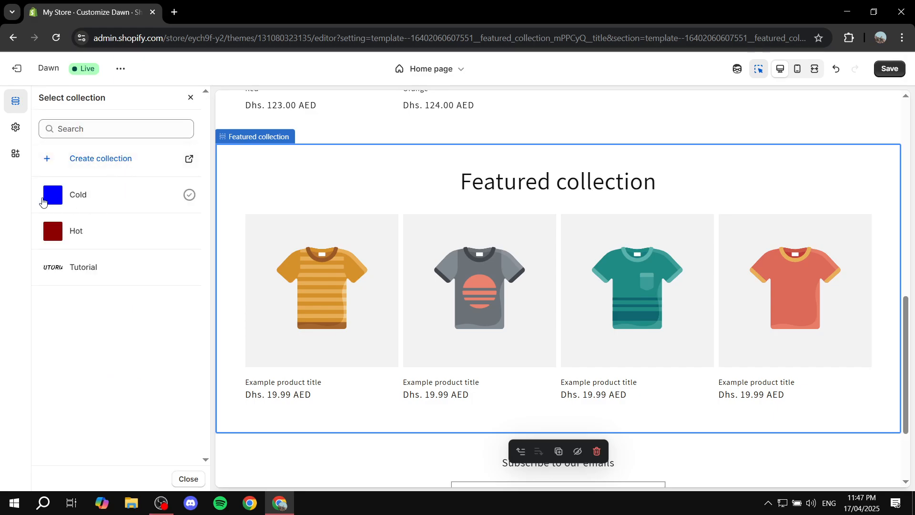
click(192, 195)
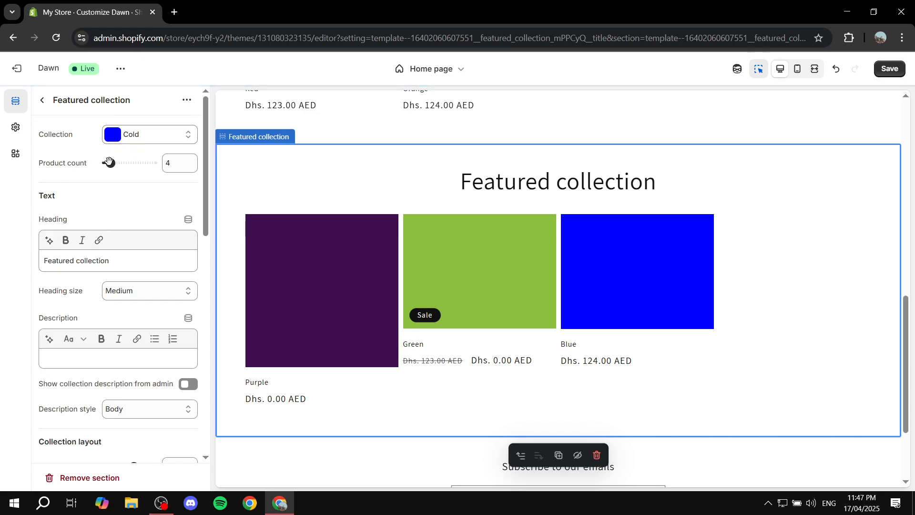
drag(109, 163, 115, 163)
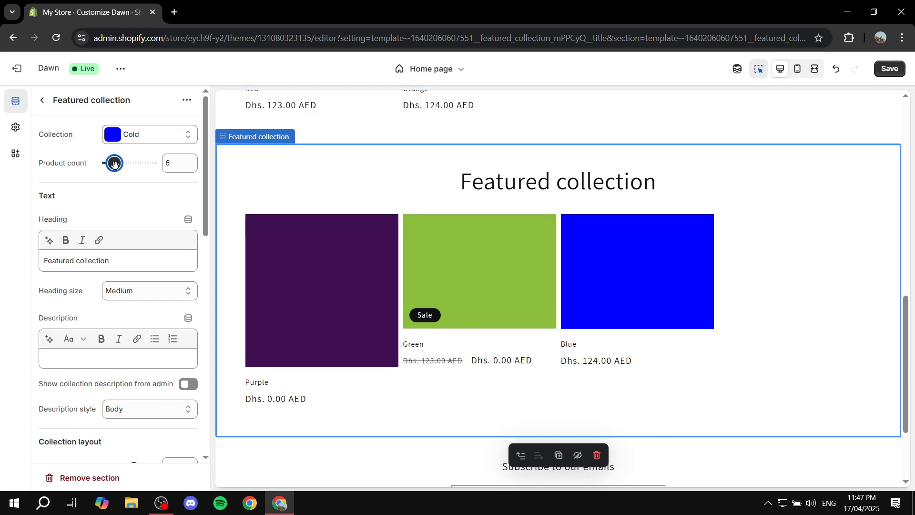
Change the Cold collection section's heading to "The COLD Collection" and make the word "COLD" bold
triple_click(133, 261)
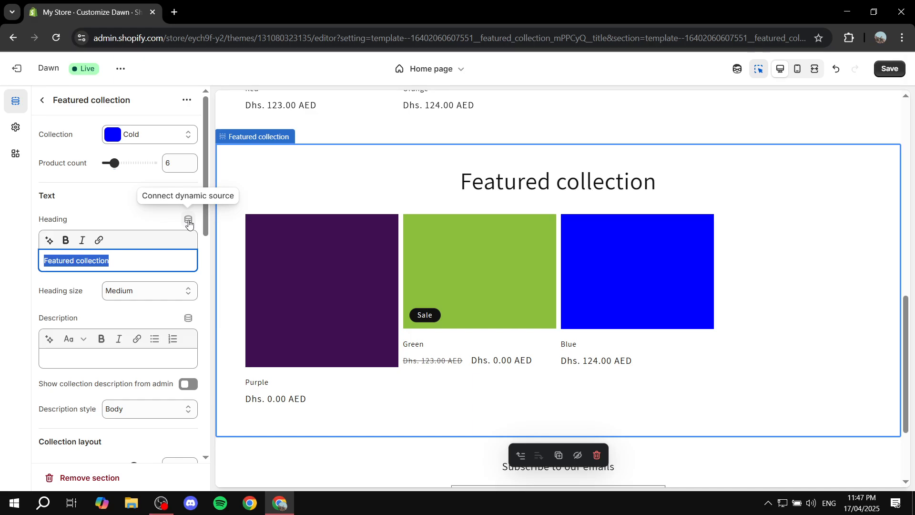
text(The COLD)
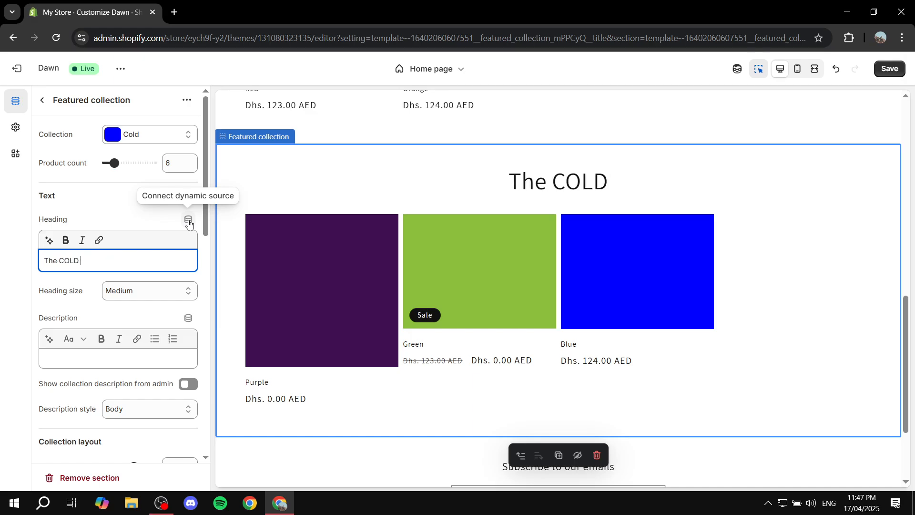
text( coll)
key(BackSpace)
key(BackSpace)
key(BackSpace)
key(BackSpace)
text(Colle)
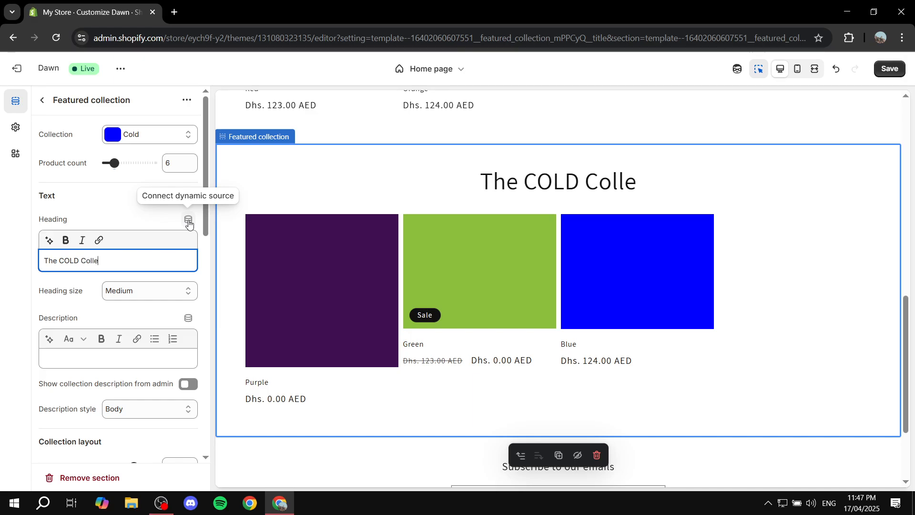
text(ction)
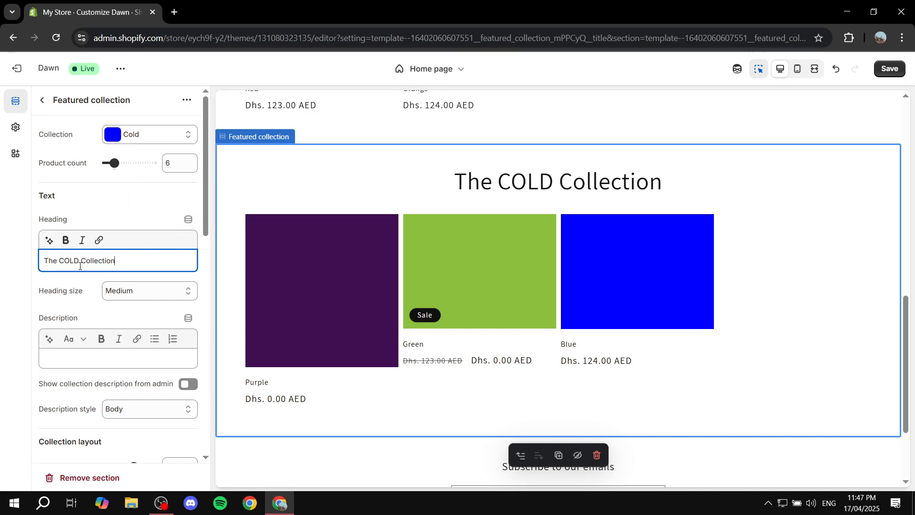
double_click(69, 261)
click(65, 240)
click(130, 202)
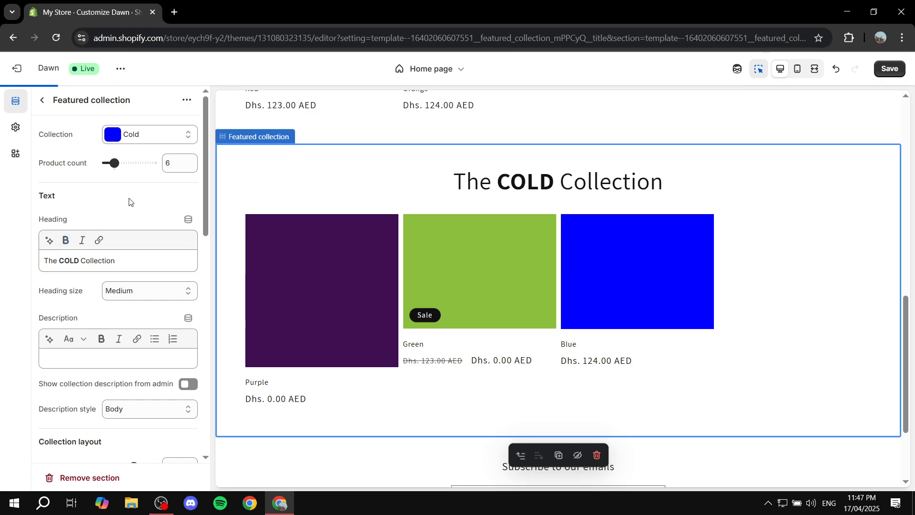
Set the product card image ratio of the Cold collection section to Square and review both collections in the page preview
scroll(128, 204, down, 1)
scroll(129, 204, down, 8)
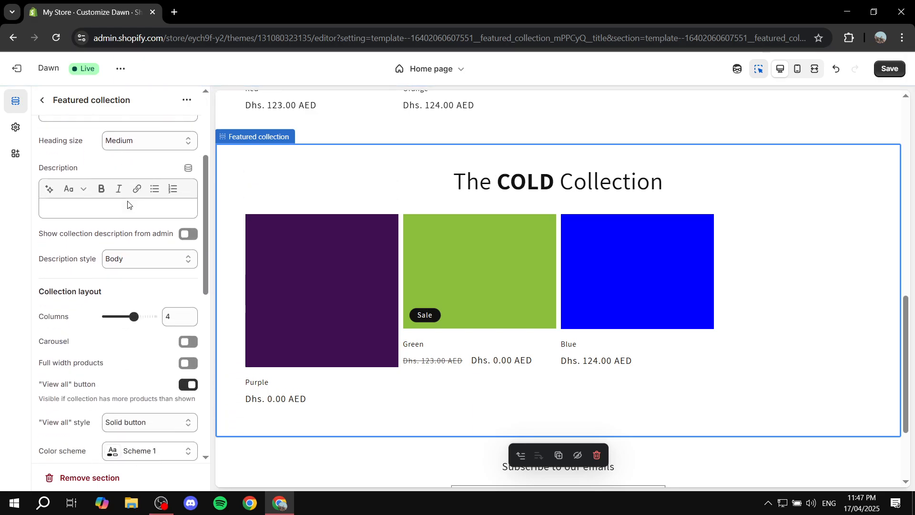
click(143, 241)
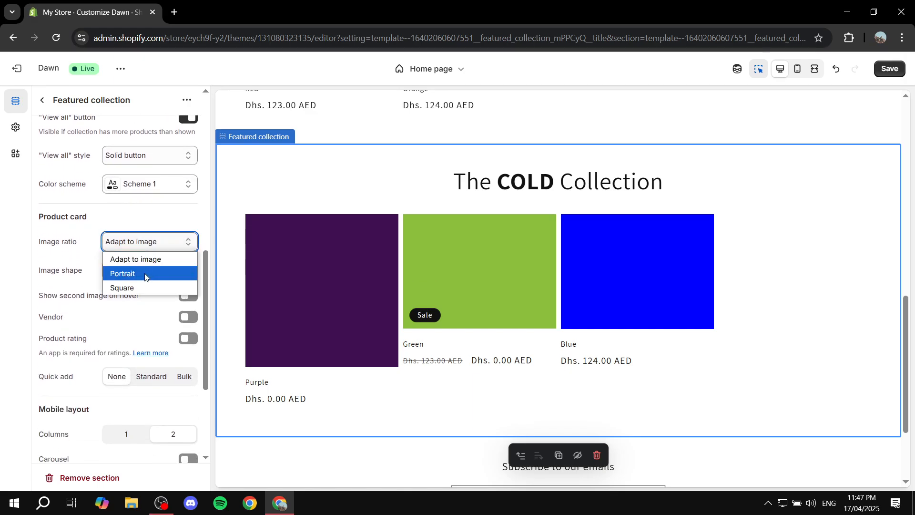
click(126, 287)
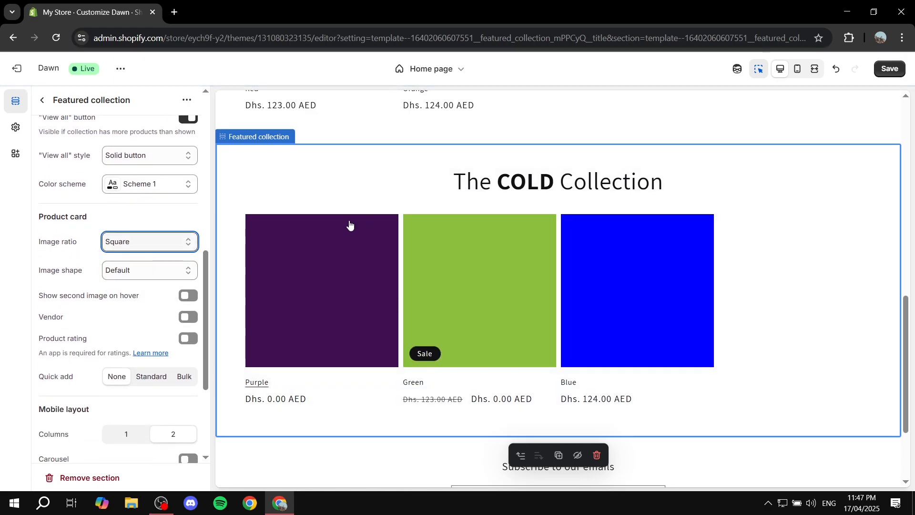
click(43, 100)
scroll(658, 253, up, 6)
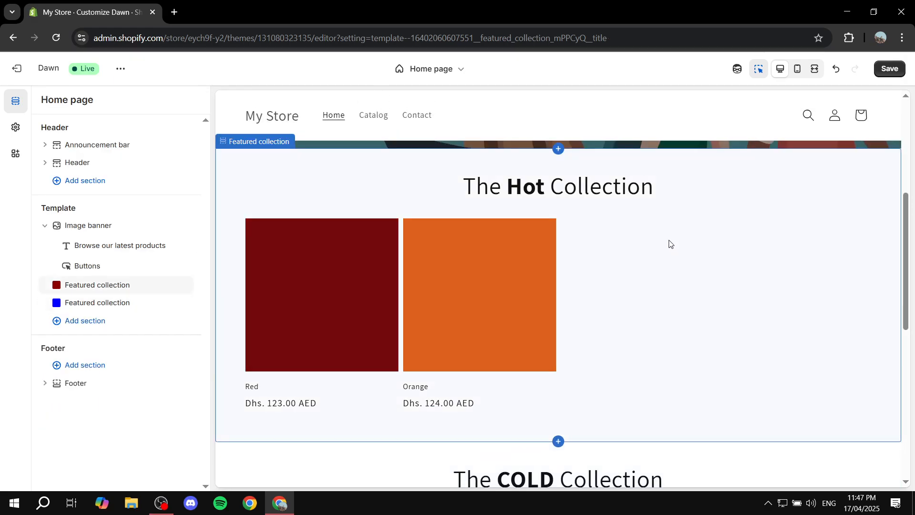
scroll(669, 244, down, 8)
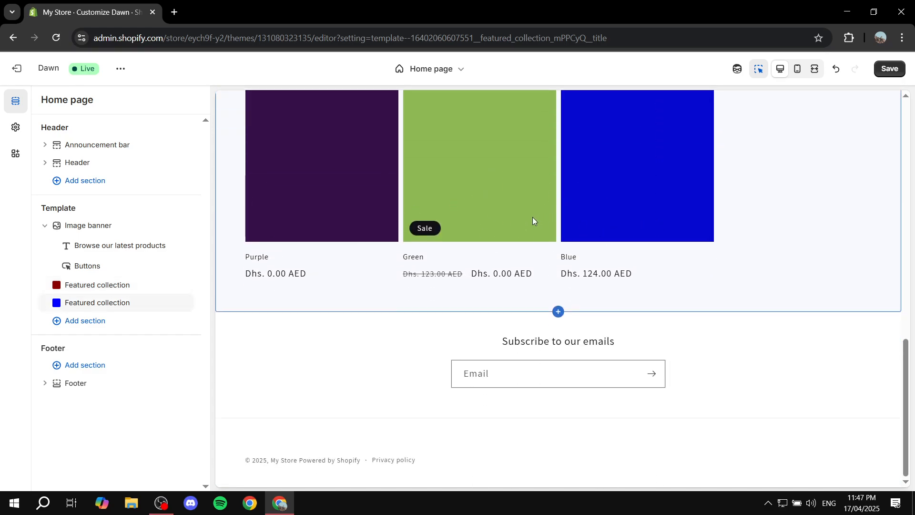
Add a third Featured collection section below the Cold collection section and assign the Tutorial collection to it
click(111, 319)
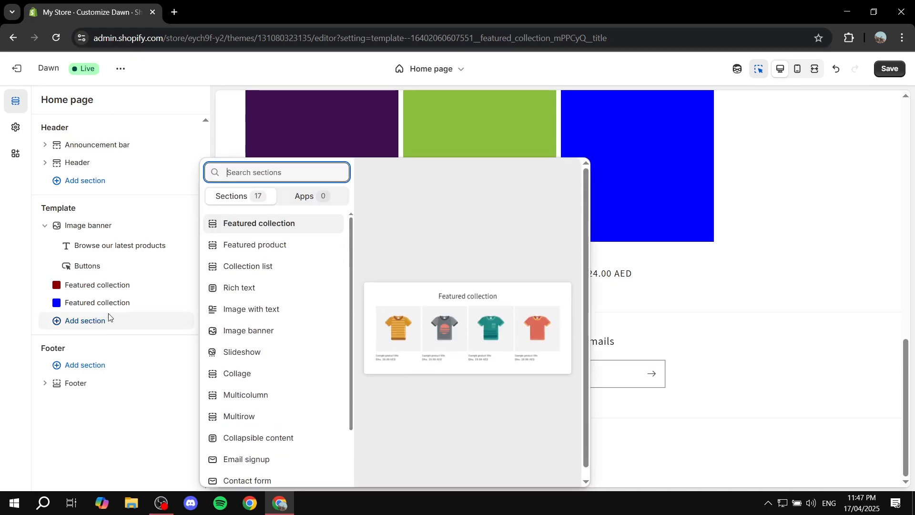
click(266, 224)
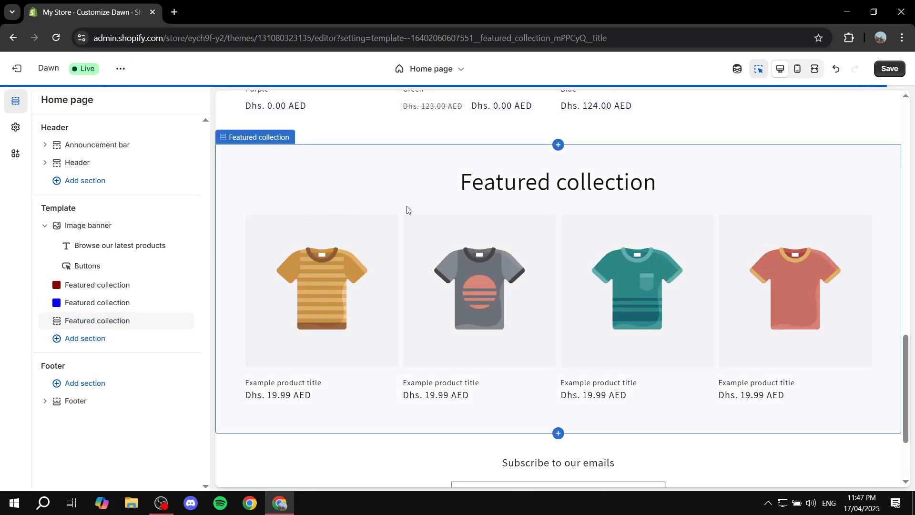
click(135, 129)
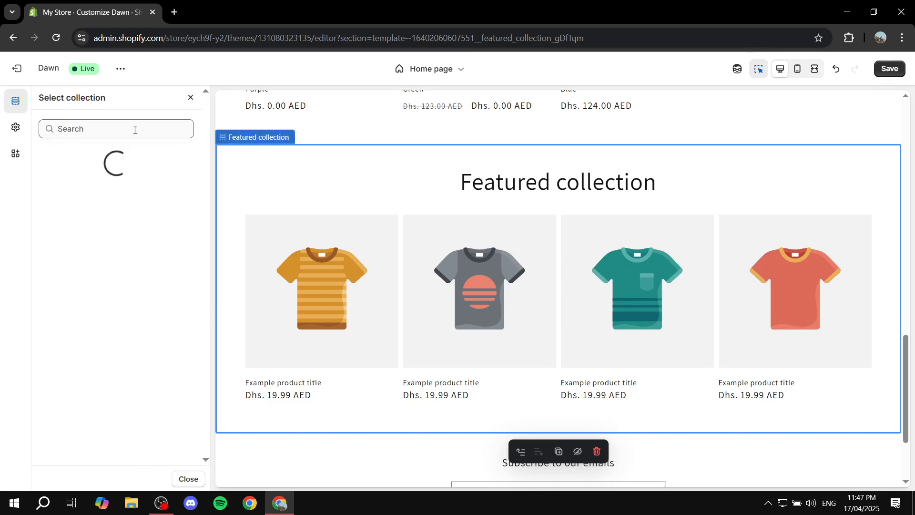
click(64, 268)
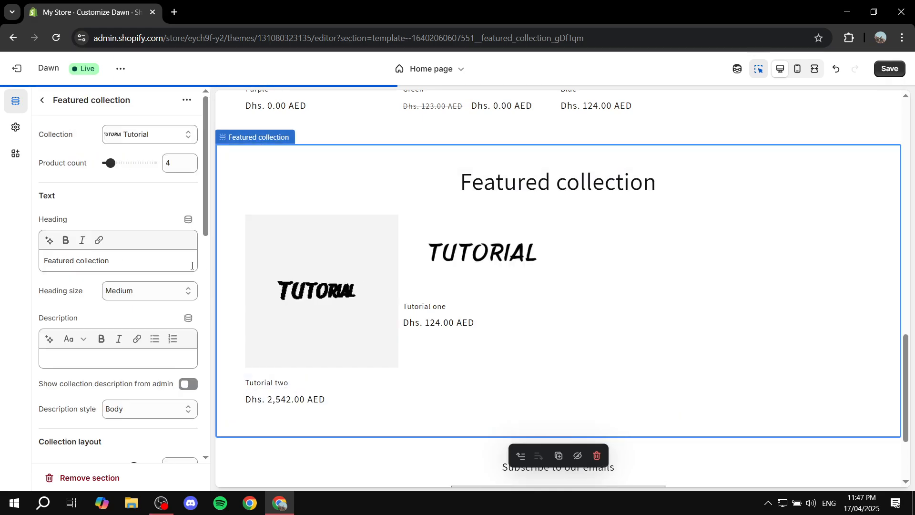
Change the Tutorial collection section's heading to "The TUTORIAL Collection" and make the word "TUTORIAL" bold
drag(148, 260, 36, 260)
text(T)
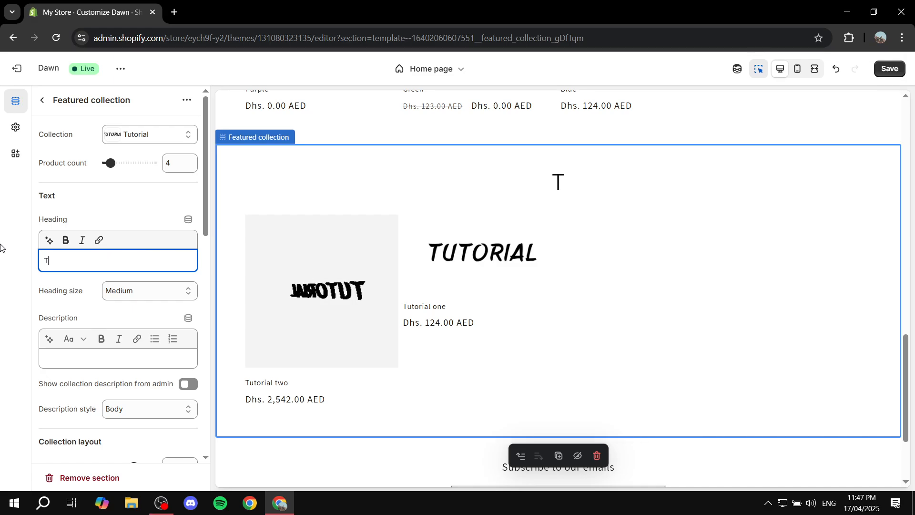
text(he Tu)
key(BackSpace)
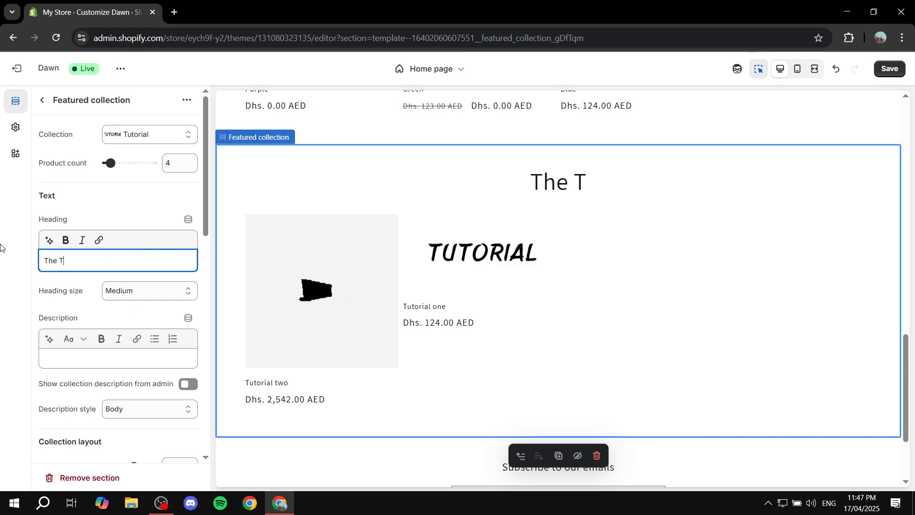
text(UTORIAL C)
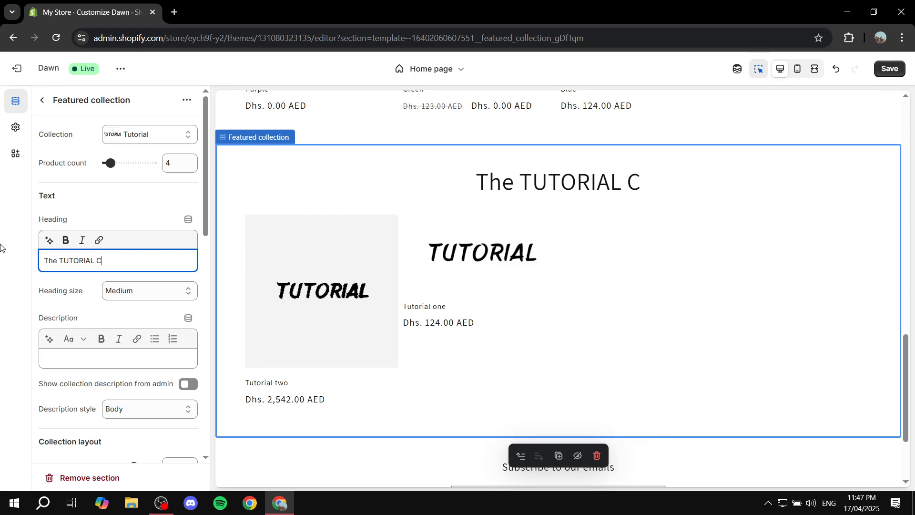
text(ollectio)
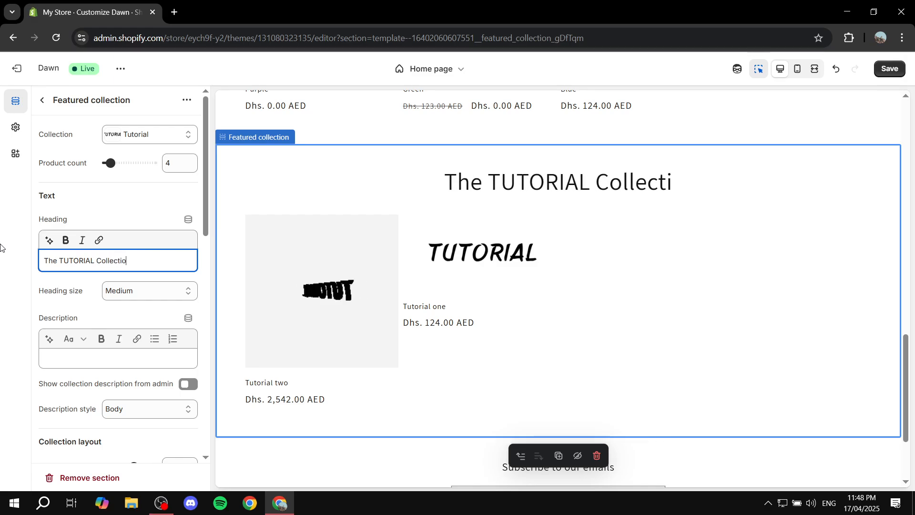
text(n)
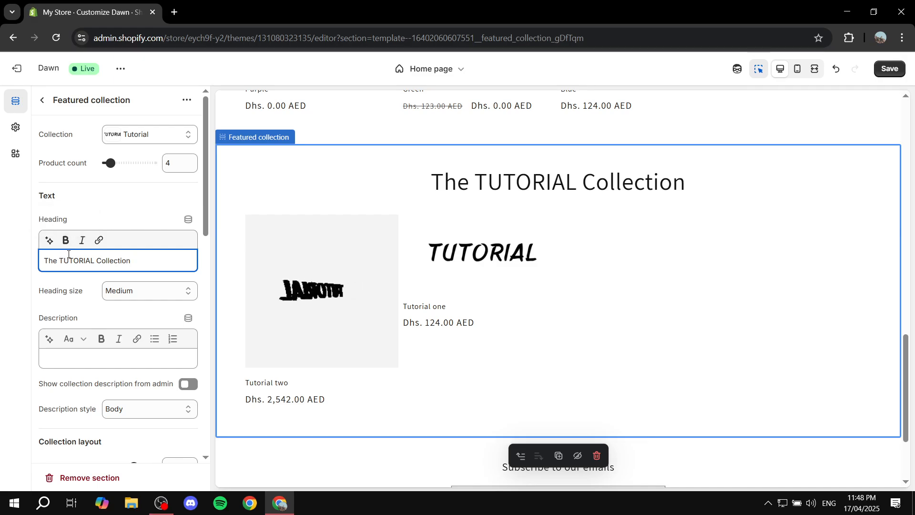
double_click(68, 257)
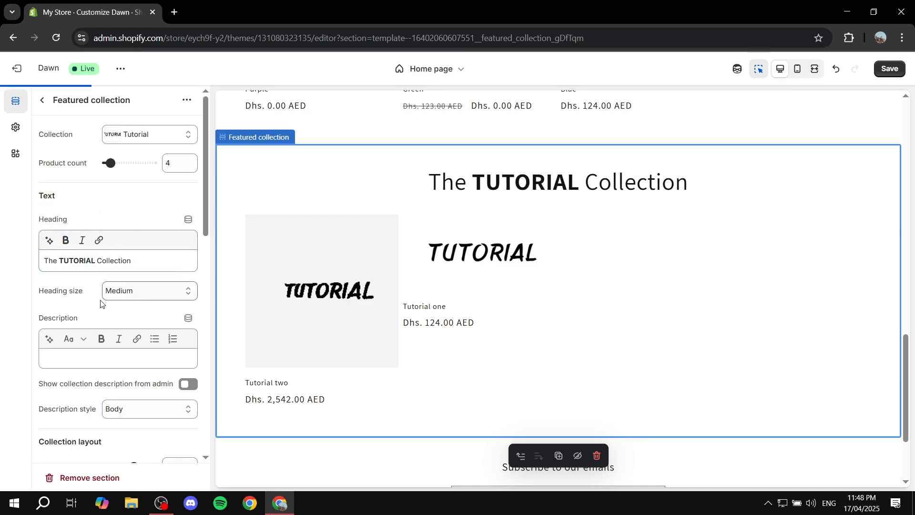
Set the product card image ratio of the Tutorial collection section to Square, save the theme changes and return to the home page sections
scroll(89, 254, down, 5)
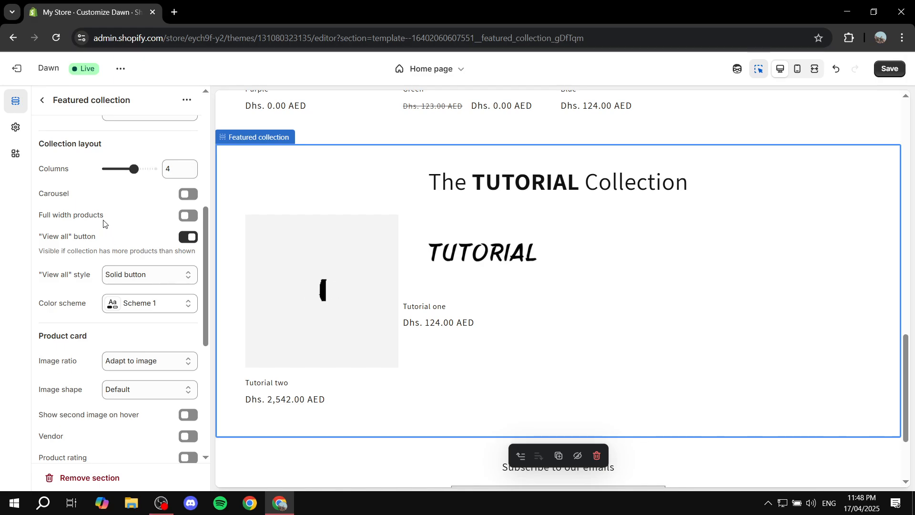
scroll(128, 240, down, 3)
click(128, 240)
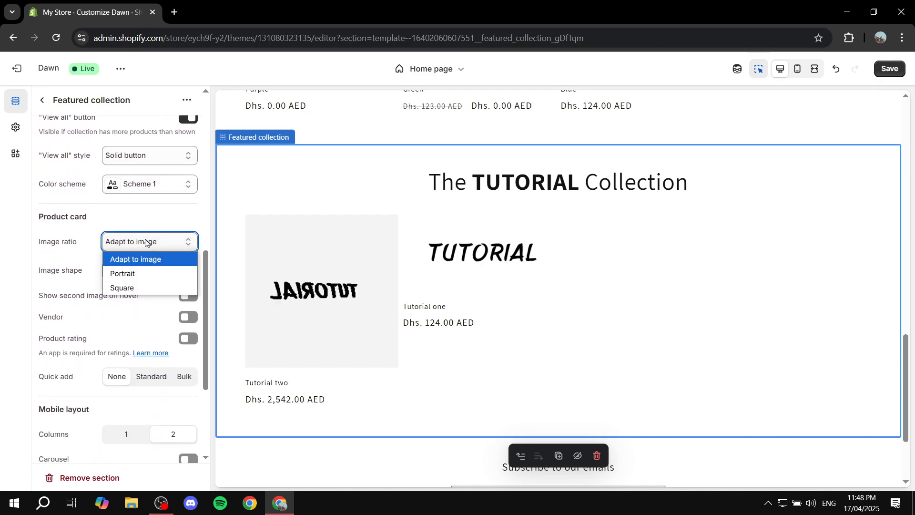
click(141, 286)
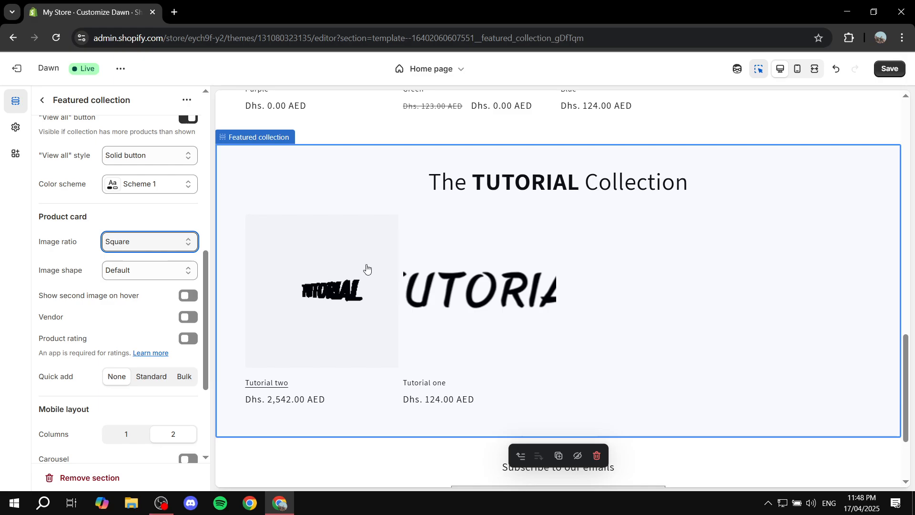
click(891, 70)
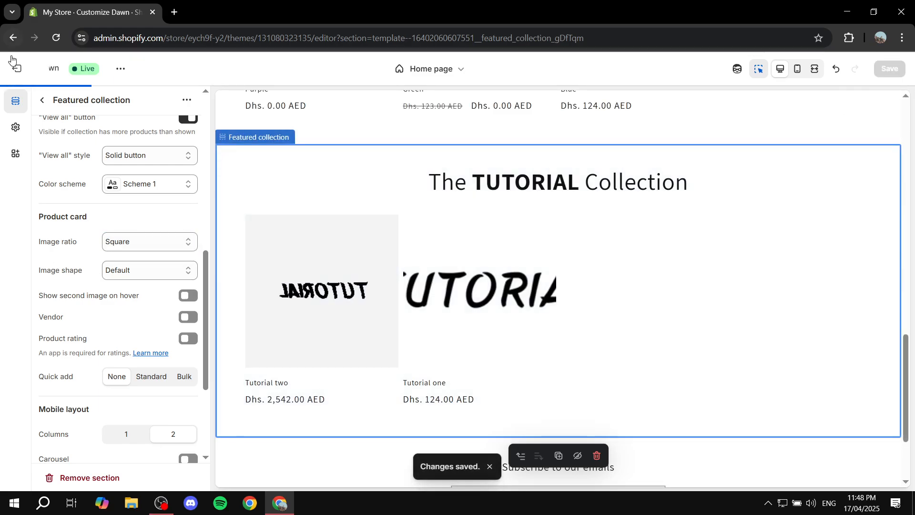
click(48, 102)
scroll(538, 170, up, 10)
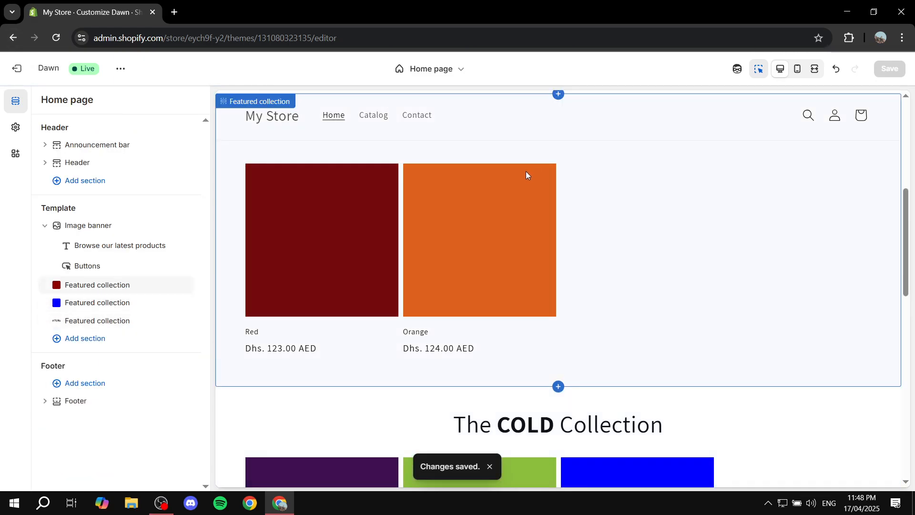
Review the collection sections in the preview, exit the theme editor and open the online store without the theme preview bar
scroll(554, 176, down, 10)
scroll(486, 263, down, 5)
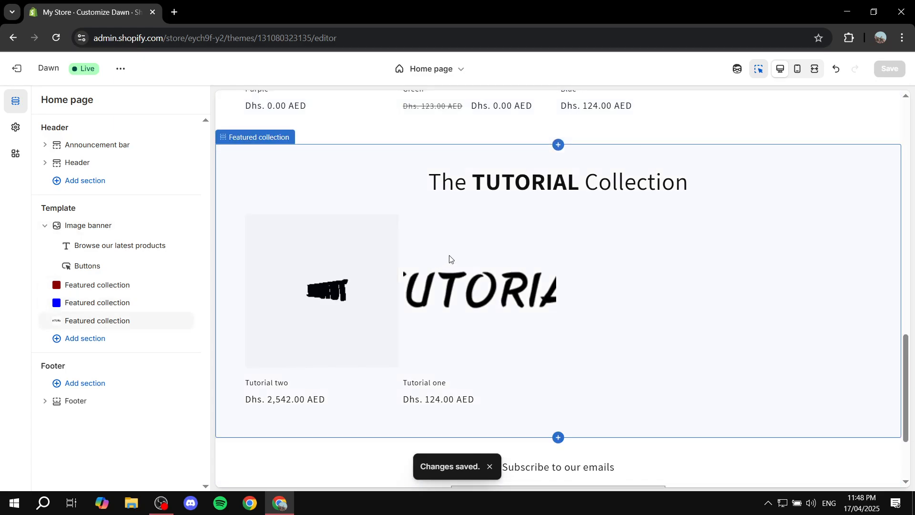
scroll(648, 303, up, 10)
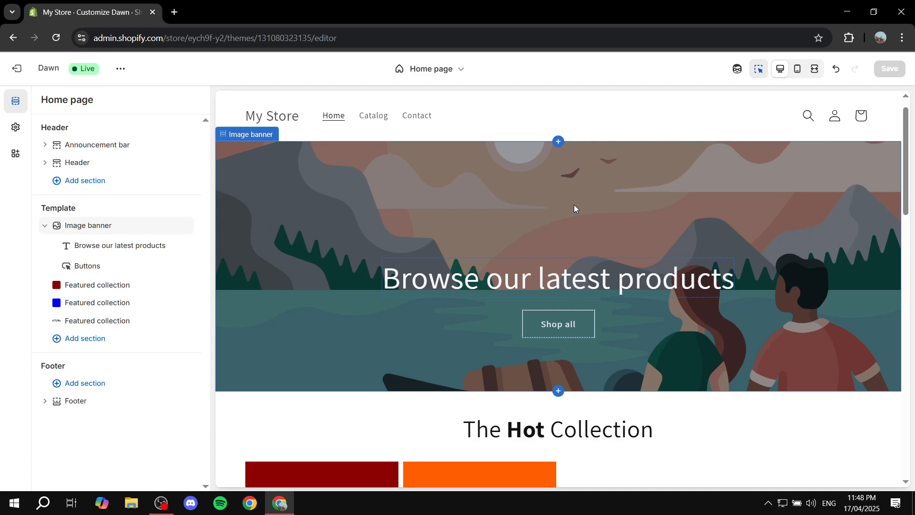
click(17, 68)
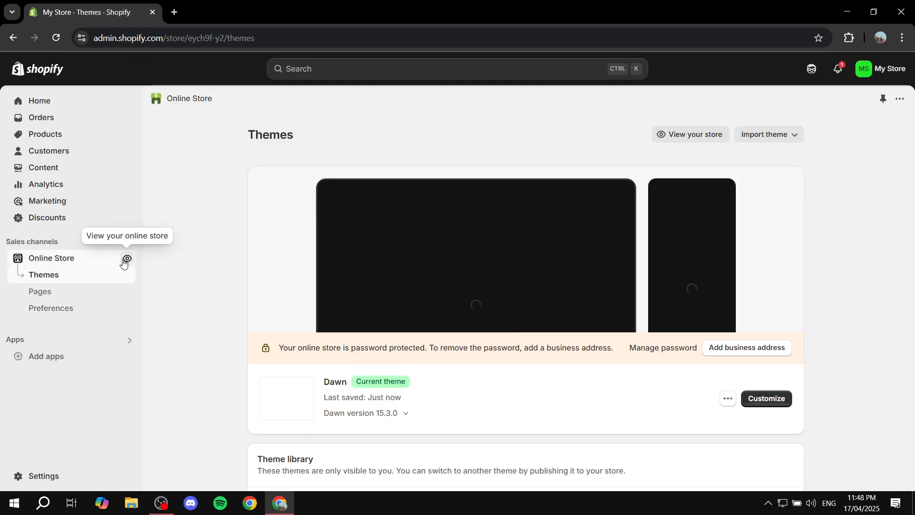
click(124, 261)
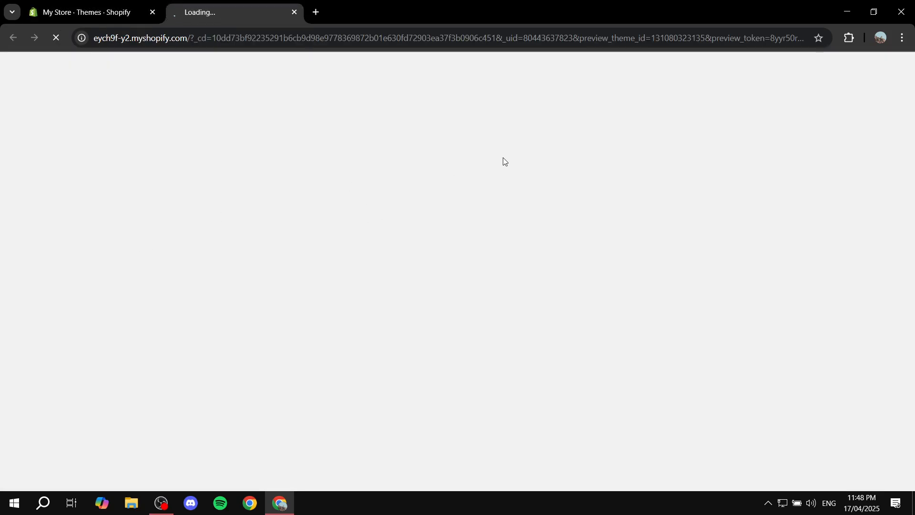
scroll(562, 184, down, 2)
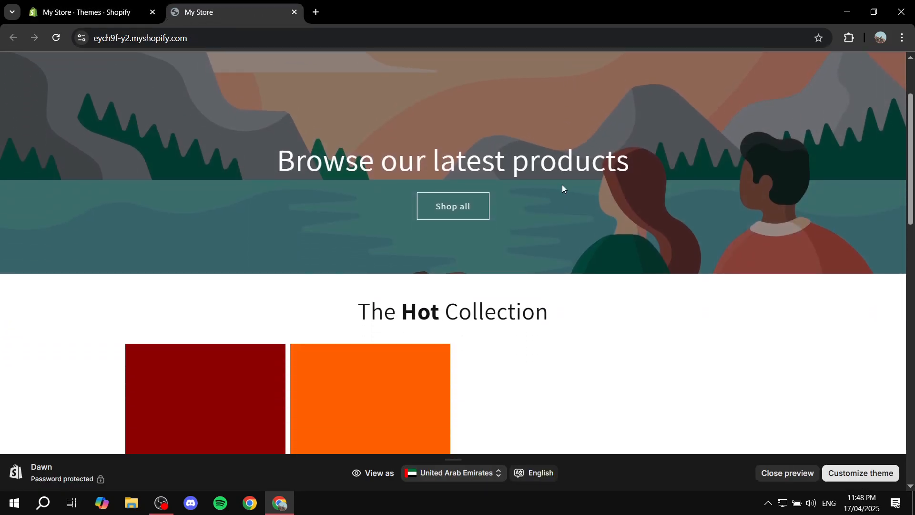
scroll(562, 185, down, 2)
click(787, 473)
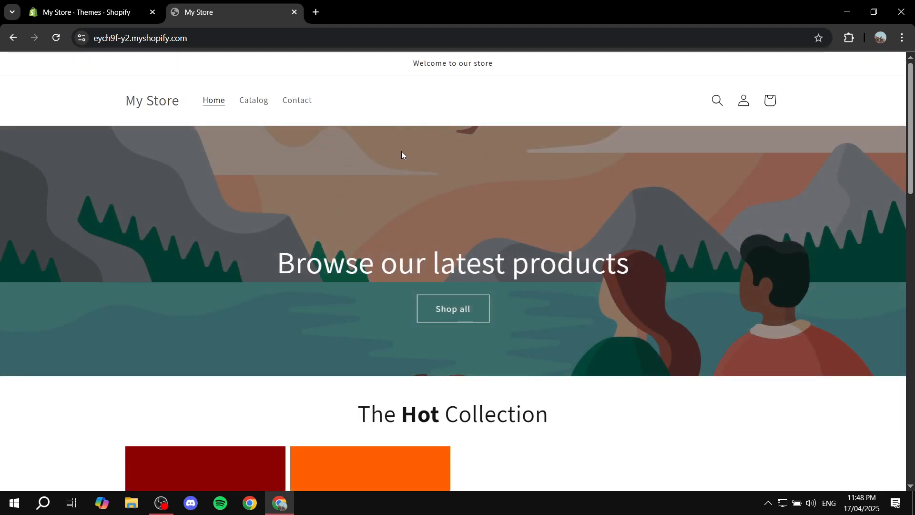
Open the Orange product from the storefront's Hot collection, return to the home page and check the Cold collection
scroll(402, 150, down, 5)
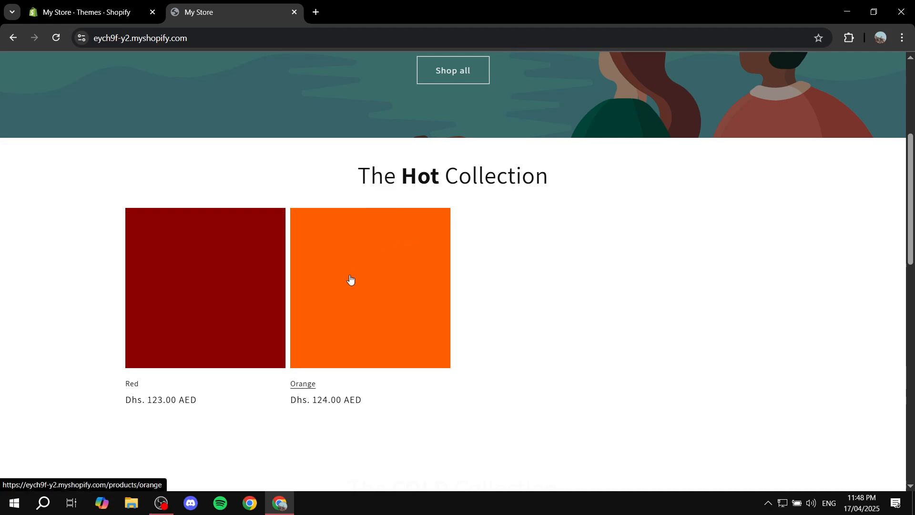
click(351, 279)
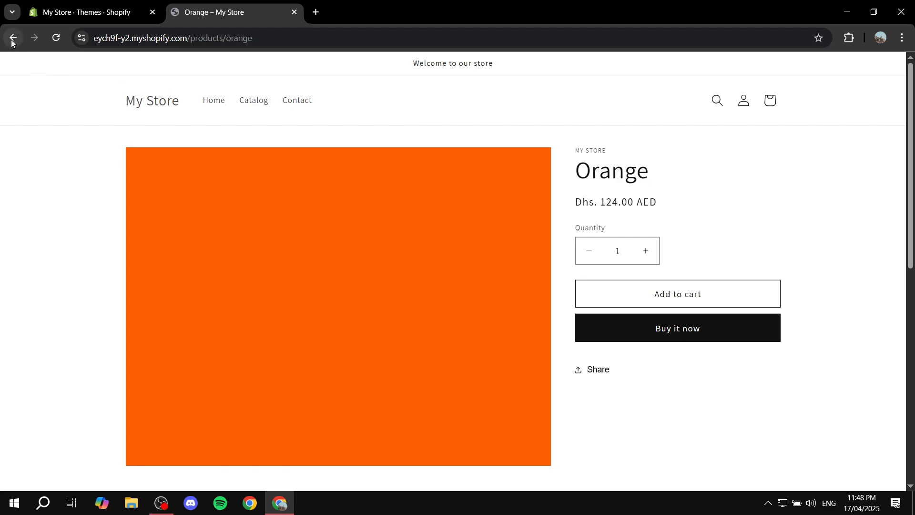
click(12, 41)
scroll(418, 191, down, 3)
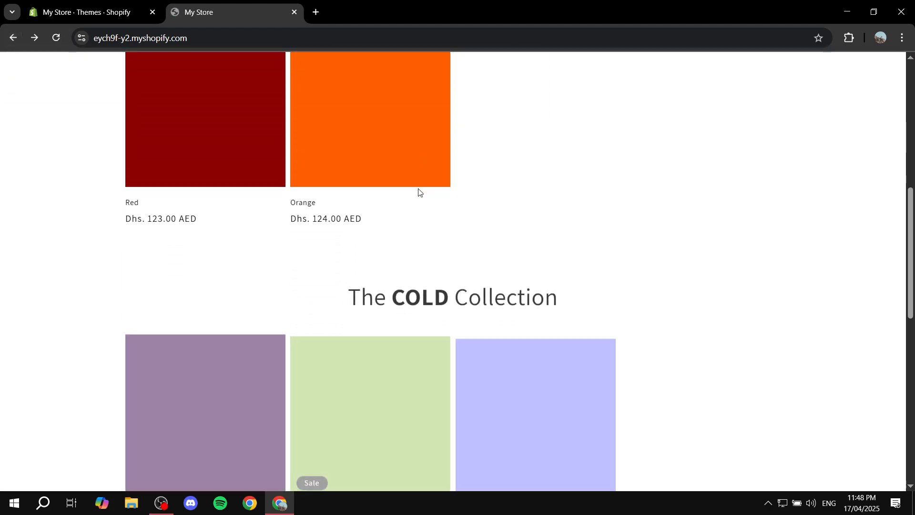
scroll(486, 187, down, 1)
drag(331, 237, 656, 240)
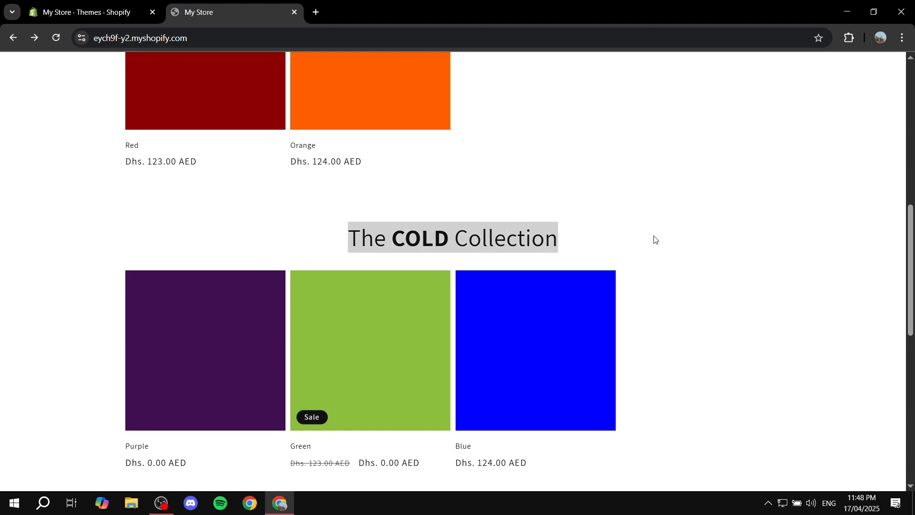
click(656, 239)
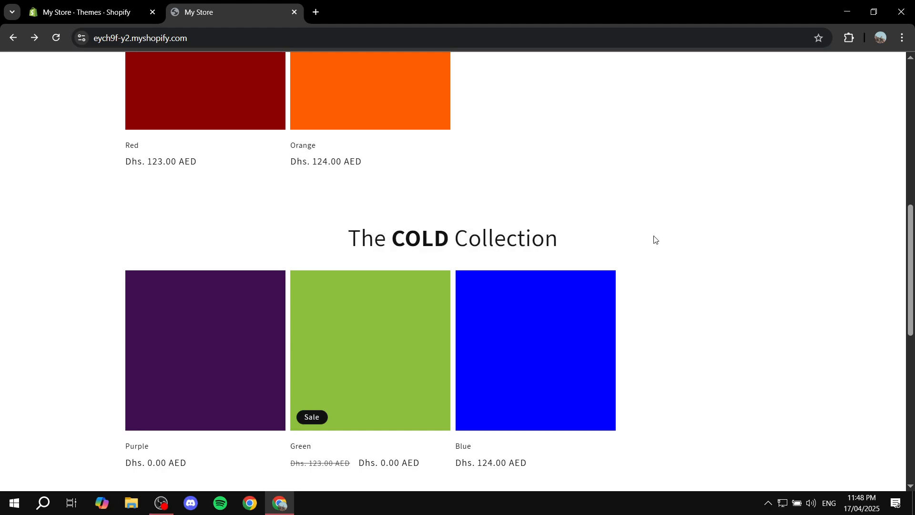
Check the storefront's Tutorial collection, view its Tutorial two product, and return to the Themes page in the admin
scroll(653, 244, down, 5)
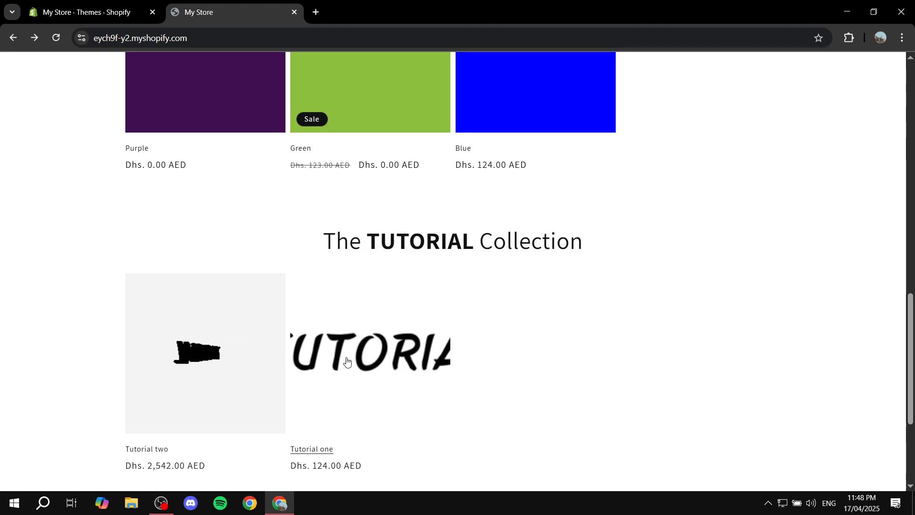
scroll(475, 334, down, 2)
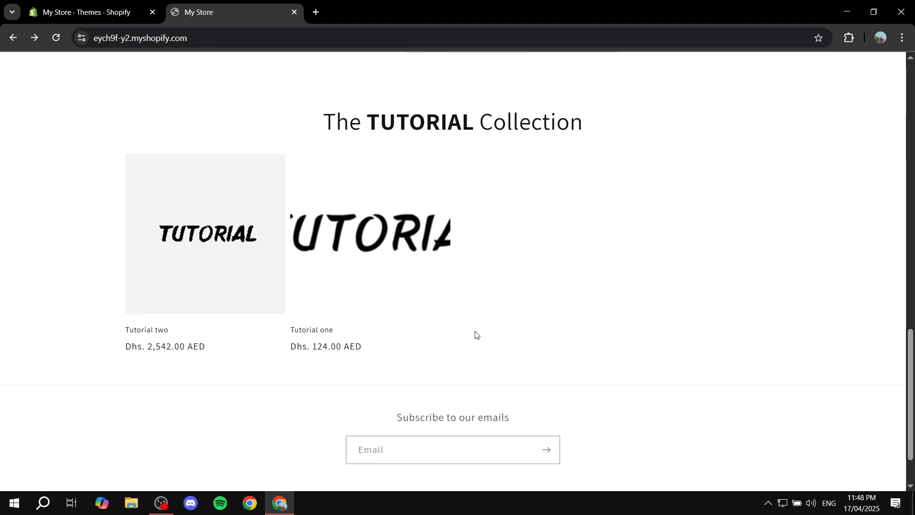
scroll(472, 333, up, 2)
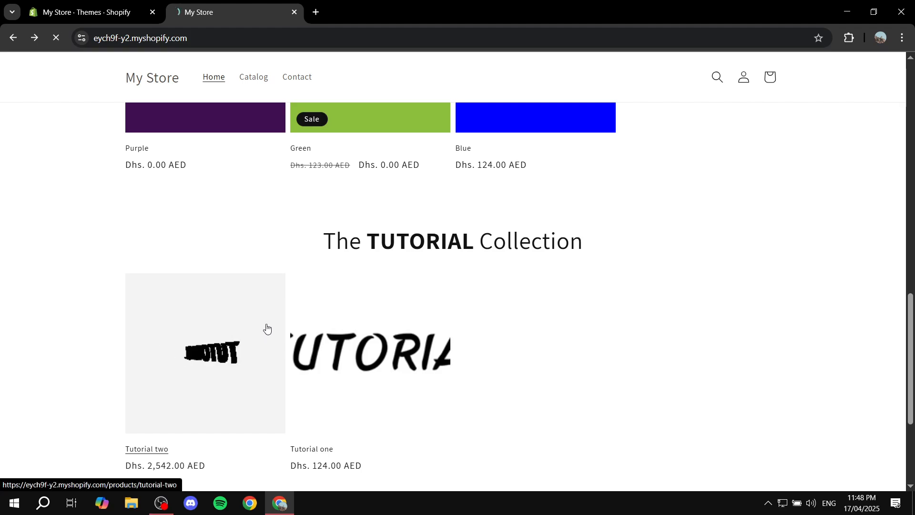
click(266, 328)
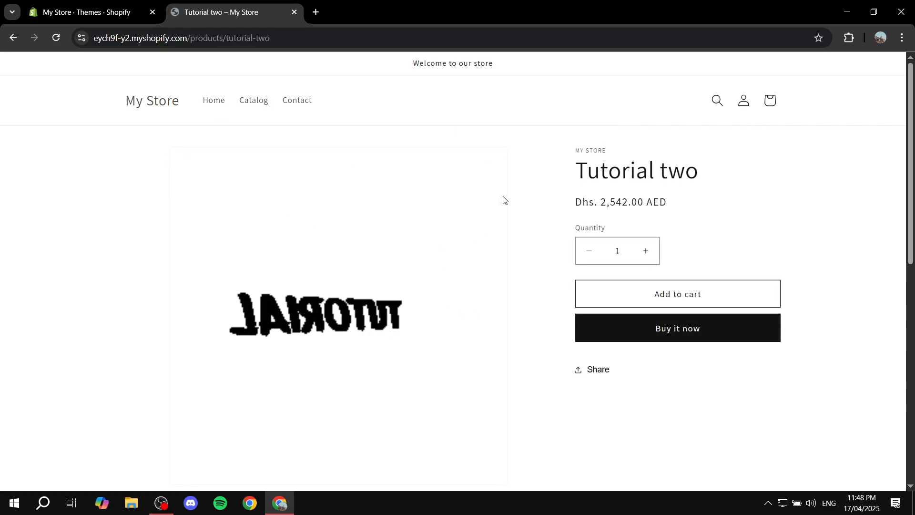
click(13, 37)
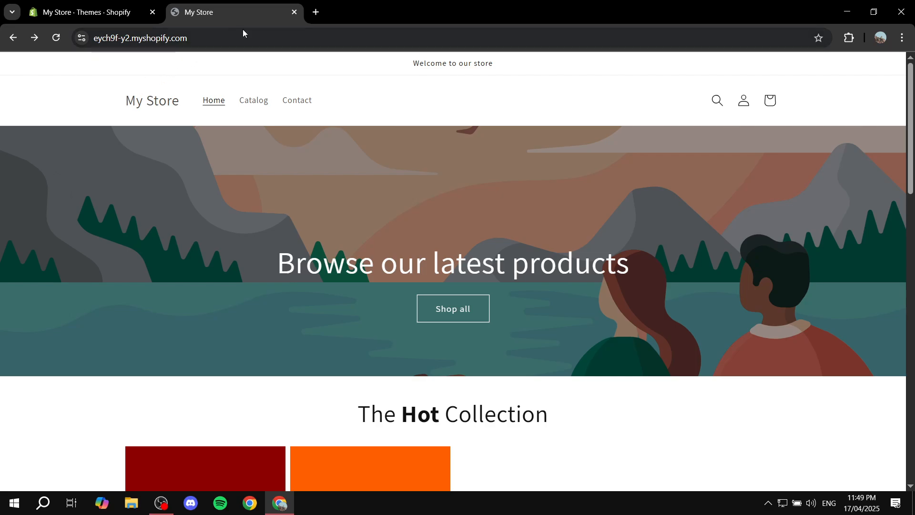
click(294, 12)
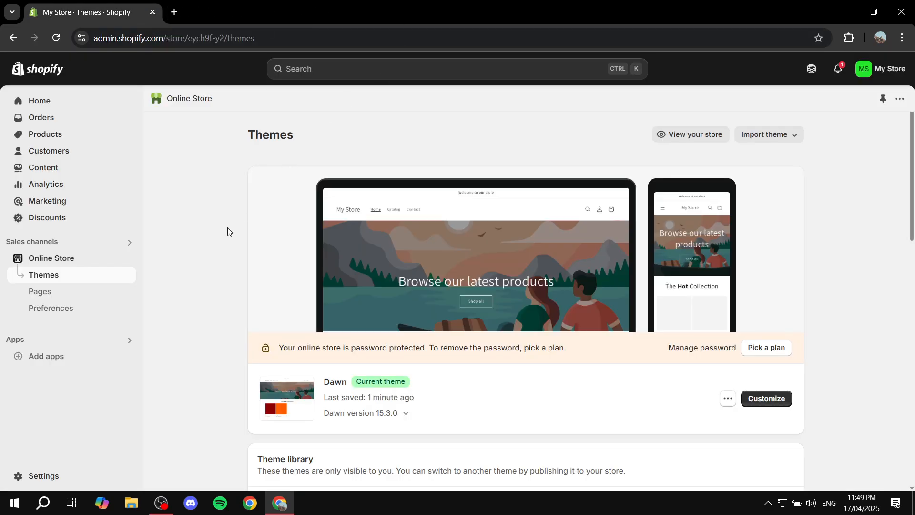
Reopen the Dawn theme for customizing and set the Hot collection section's product count to 25
click(771, 401)
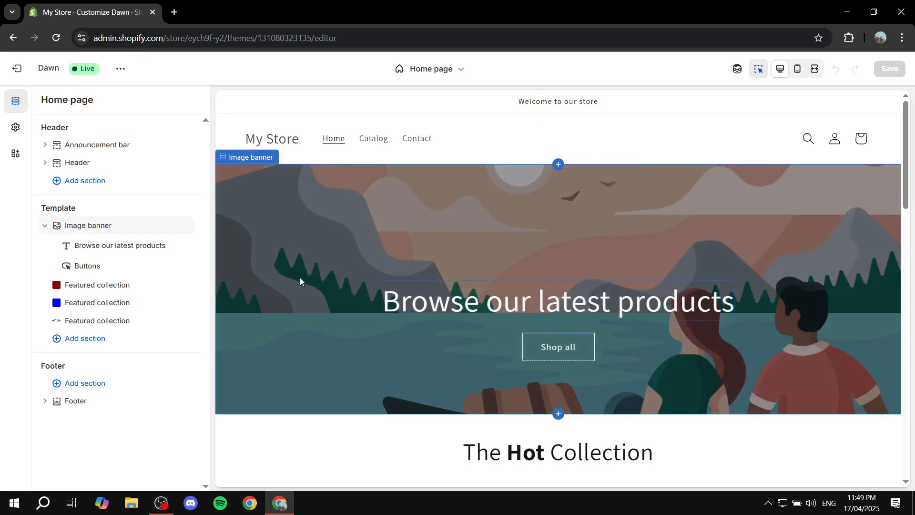
click(111, 293)
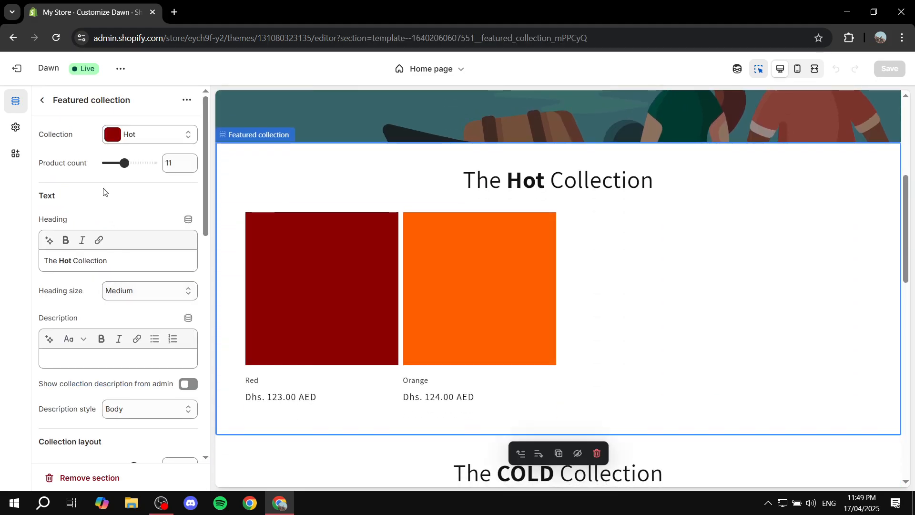
drag(38, 168, 84, 164)
click(94, 183)
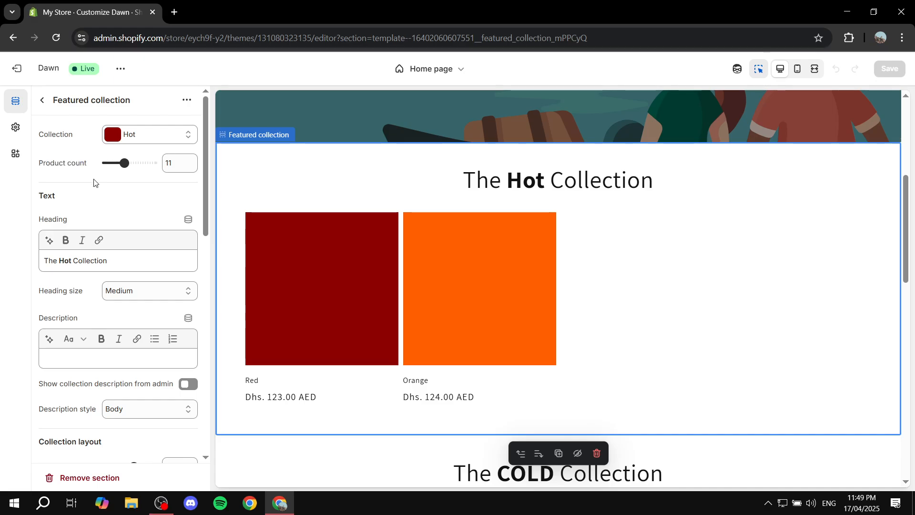
drag(121, 164, 153, 162)
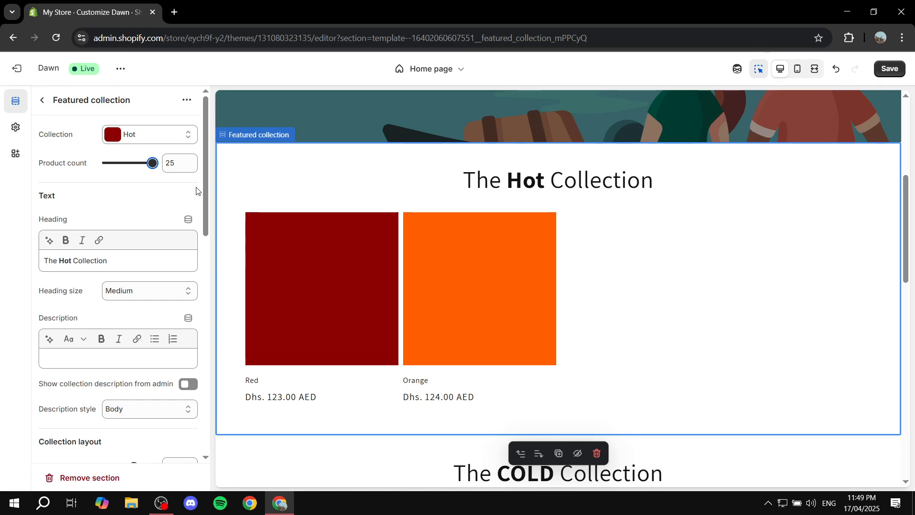
drag(176, 163, 168, 163)
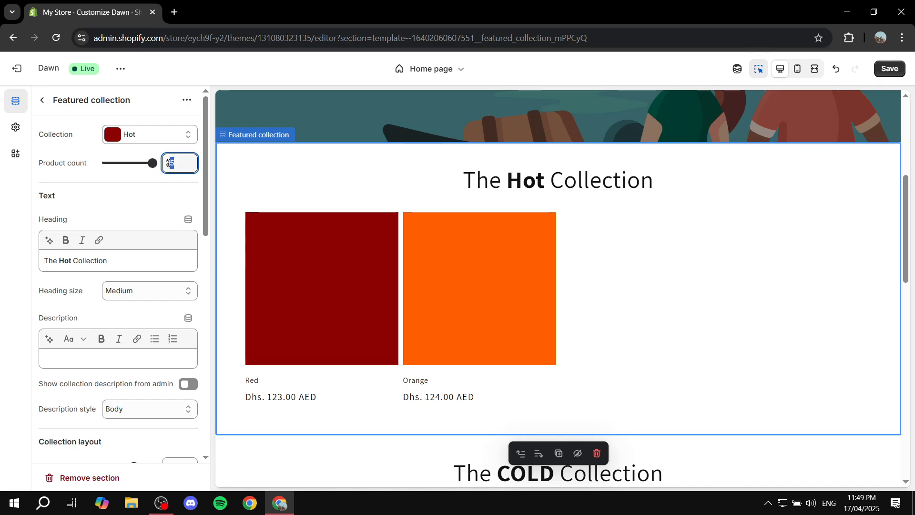
click(158, 204)
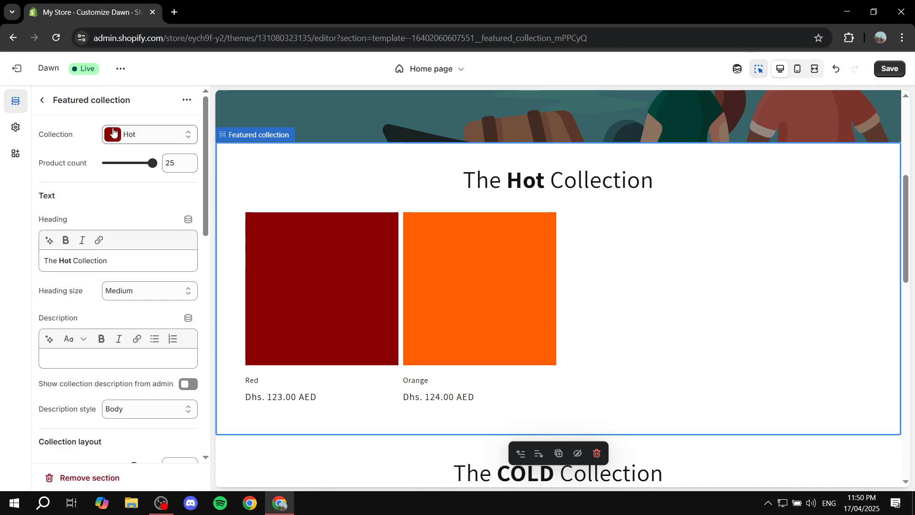
Remove the Tutorial collection section from the home page and set the Cold collection section's product count to 16
click(42, 100)
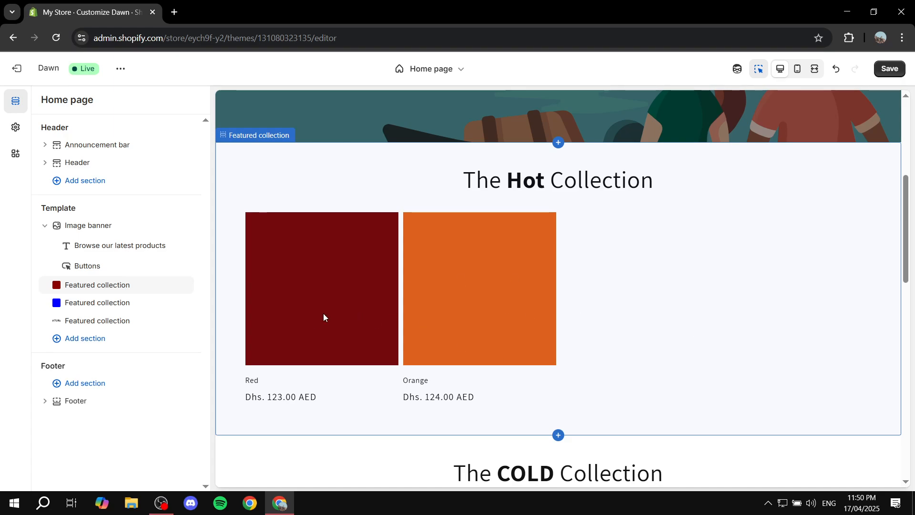
click(167, 322)
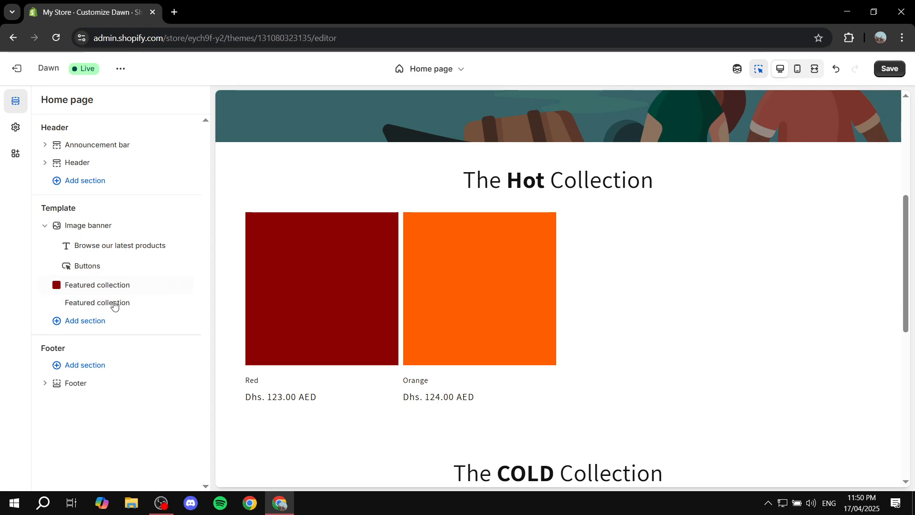
click(110, 305)
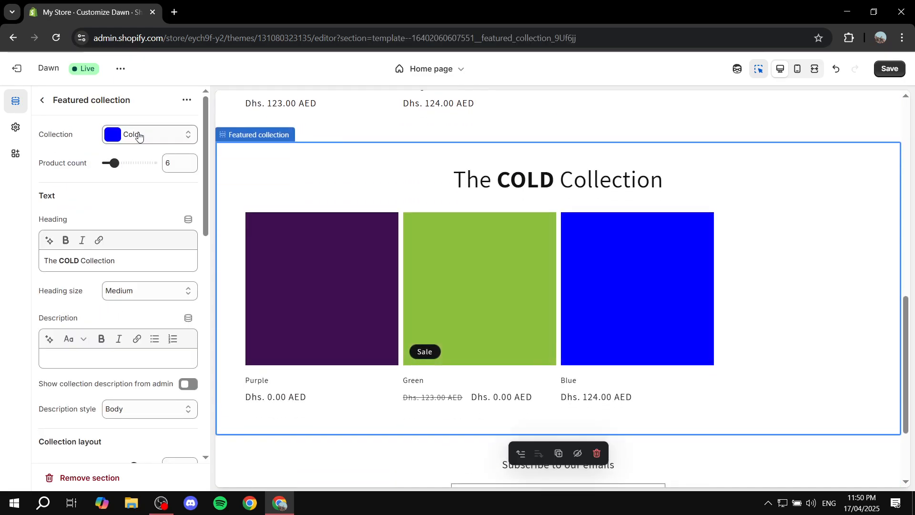
click(141, 134)
click(141, 135)
drag(114, 163, 134, 163)
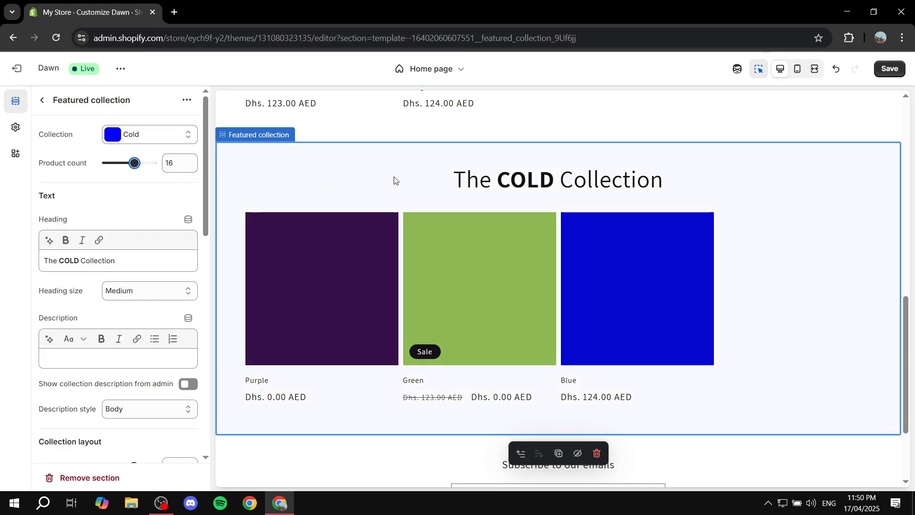
scroll(394, 180, up, 1)
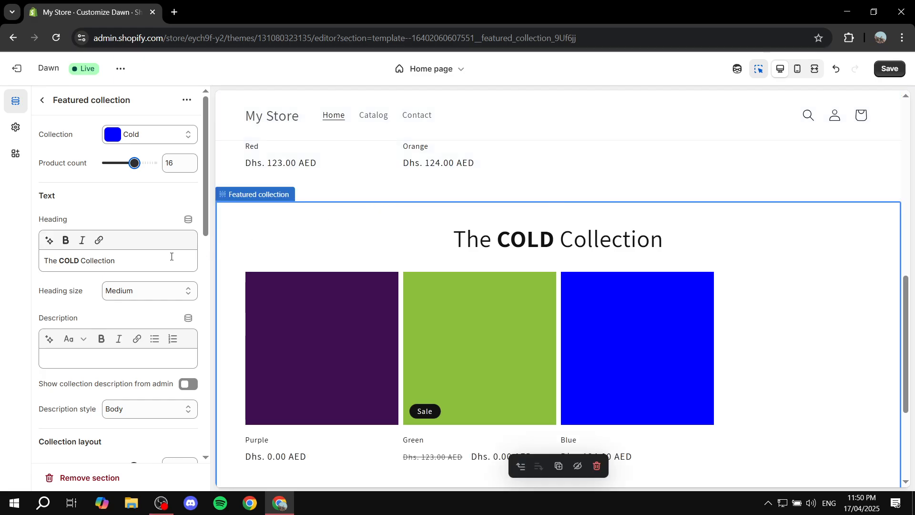
Clear the heading of the Cold collection section and review it together with the Hot collection in the preview
drag(171, 256, 0, 276)
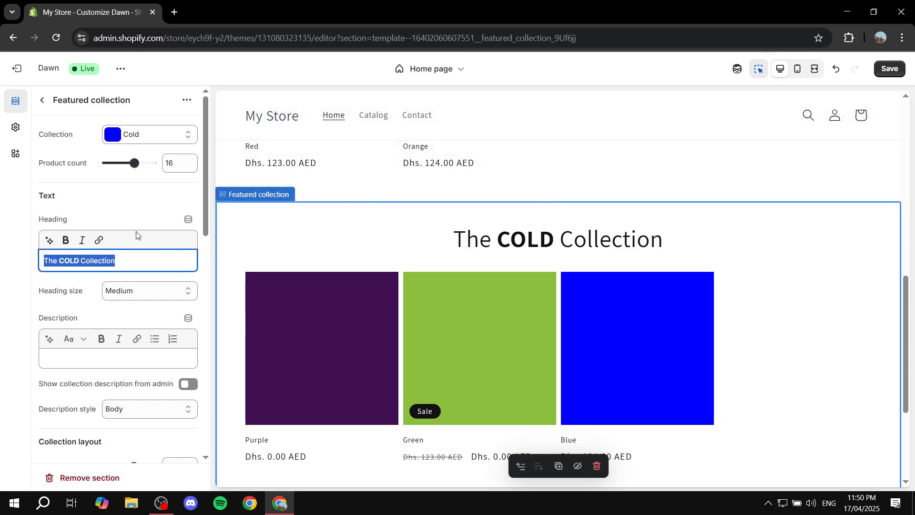
key(BackSpace)
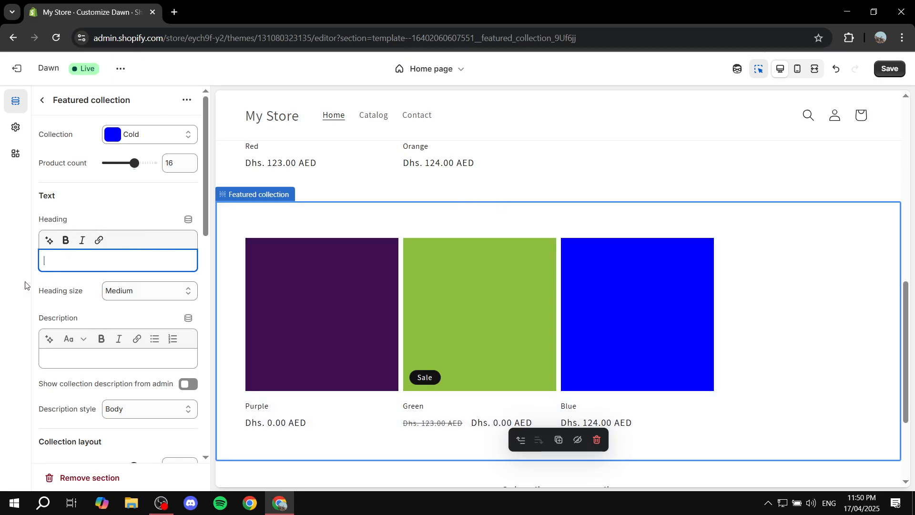
scroll(525, 288, down, 1)
scroll(520, 282, up, 2)
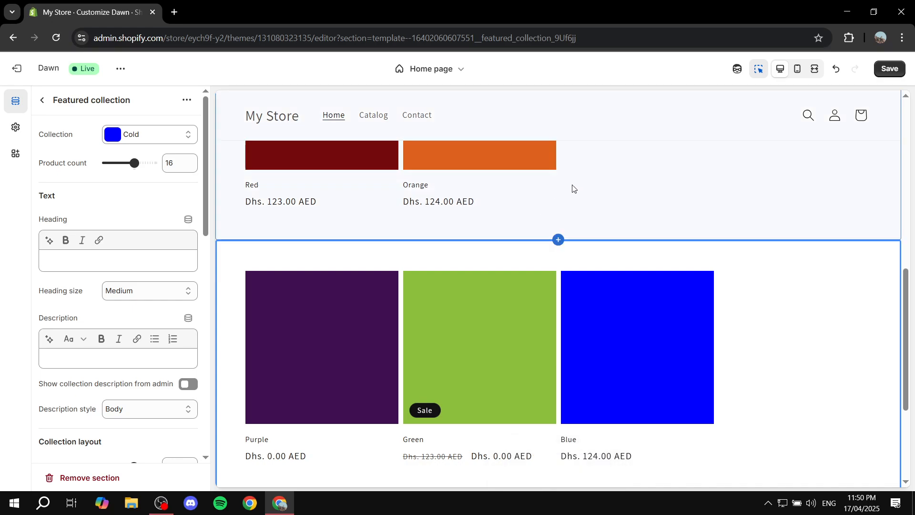
scroll(548, 248, up, 3)
scroll(496, 267, down, 3)
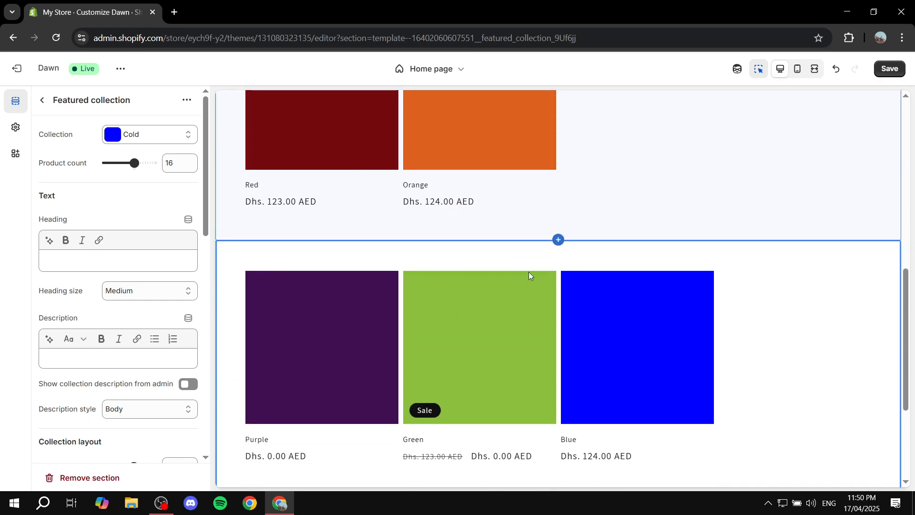
scroll(455, 240, down, 4)
Set the color scheme of the Cold collection section to Scheme 3
scroll(139, 372, down, 7)
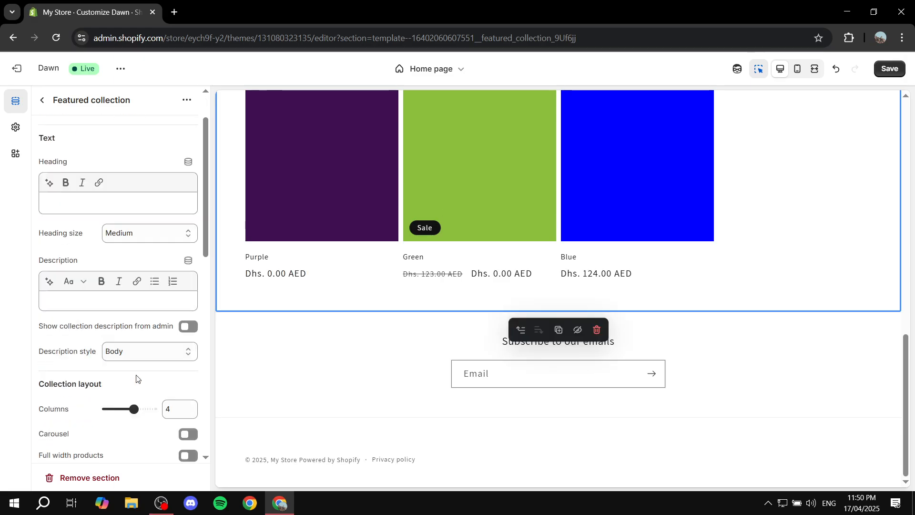
click(173, 247)
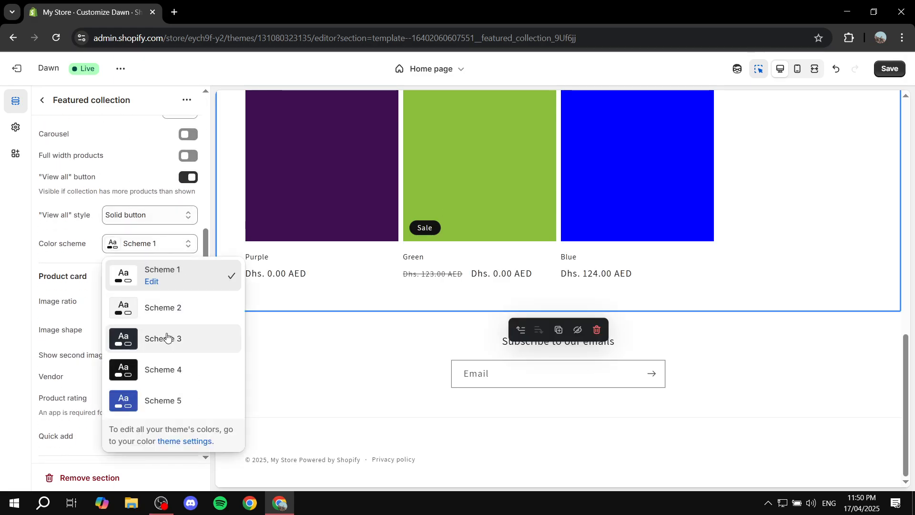
click(153, 329)
scroll(135, 255, up, 10)
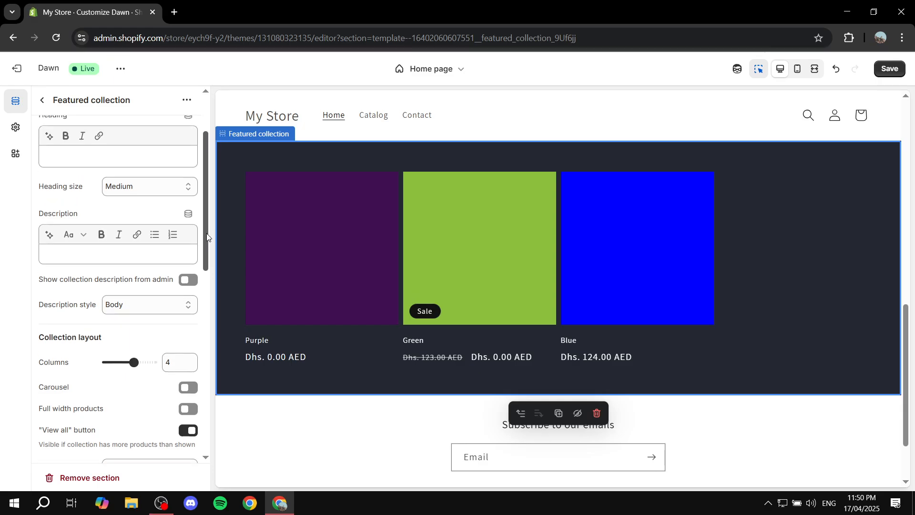
scroll(732, 267, up, 8)
Set the color scheme of the Hot collection section to Scheme 3 and return to the home page section list
click(703, 368)
scroll(95, 262, down, 10)
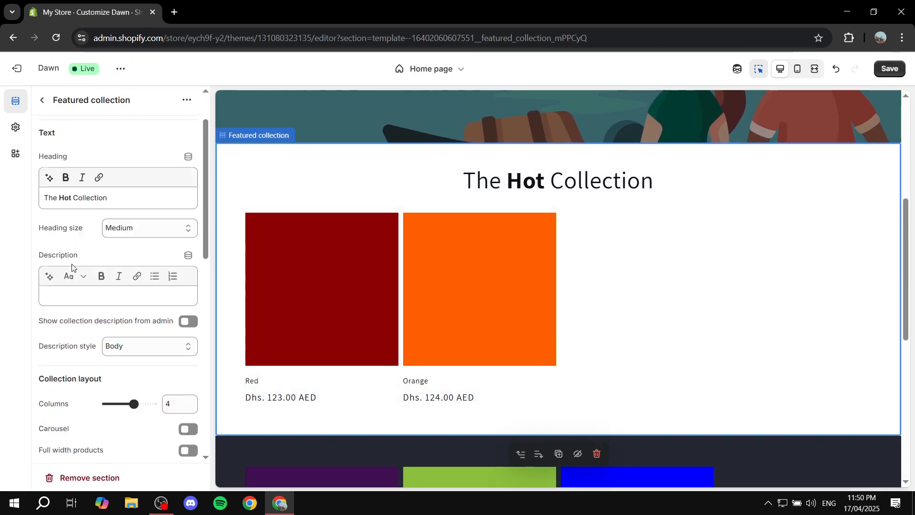
scroll(109, 260, down, 2)
scroll(143, 224, up, 2)
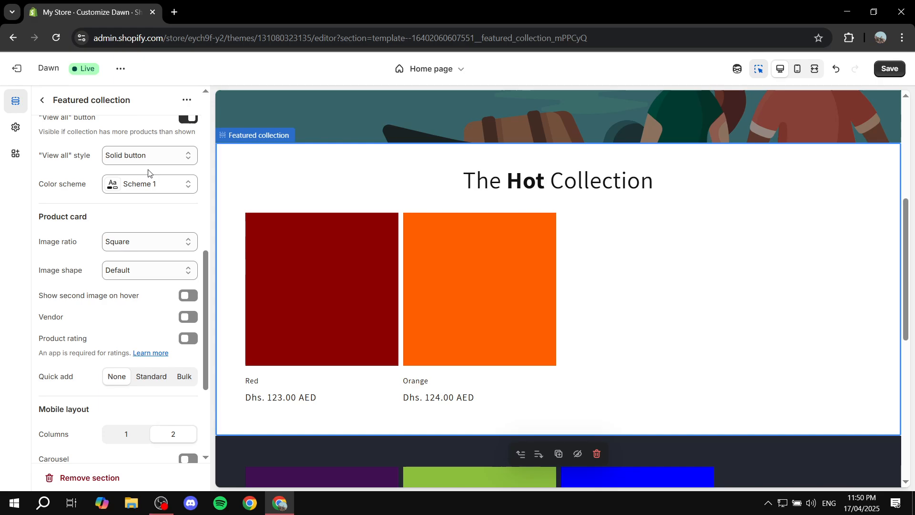
click(152, 186)
click(168, 282)
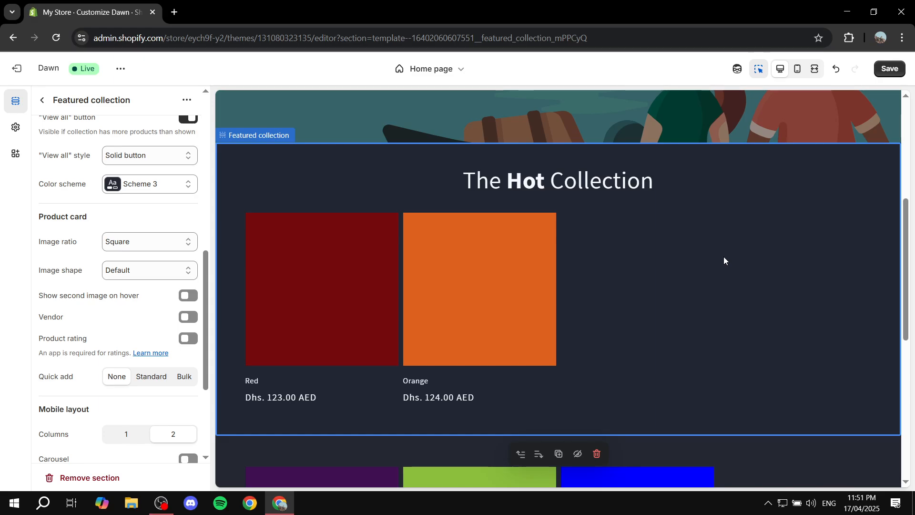
click(43, 100)
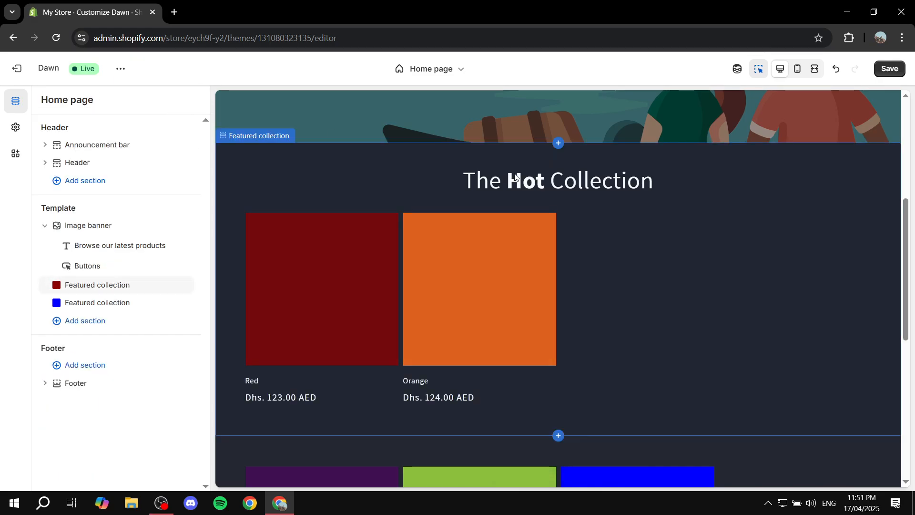
scroll(697, 229, up, 5)
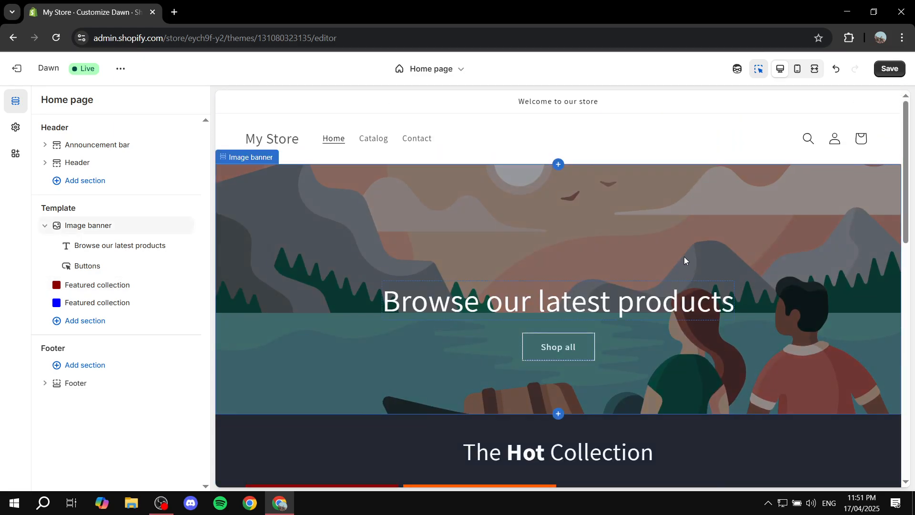